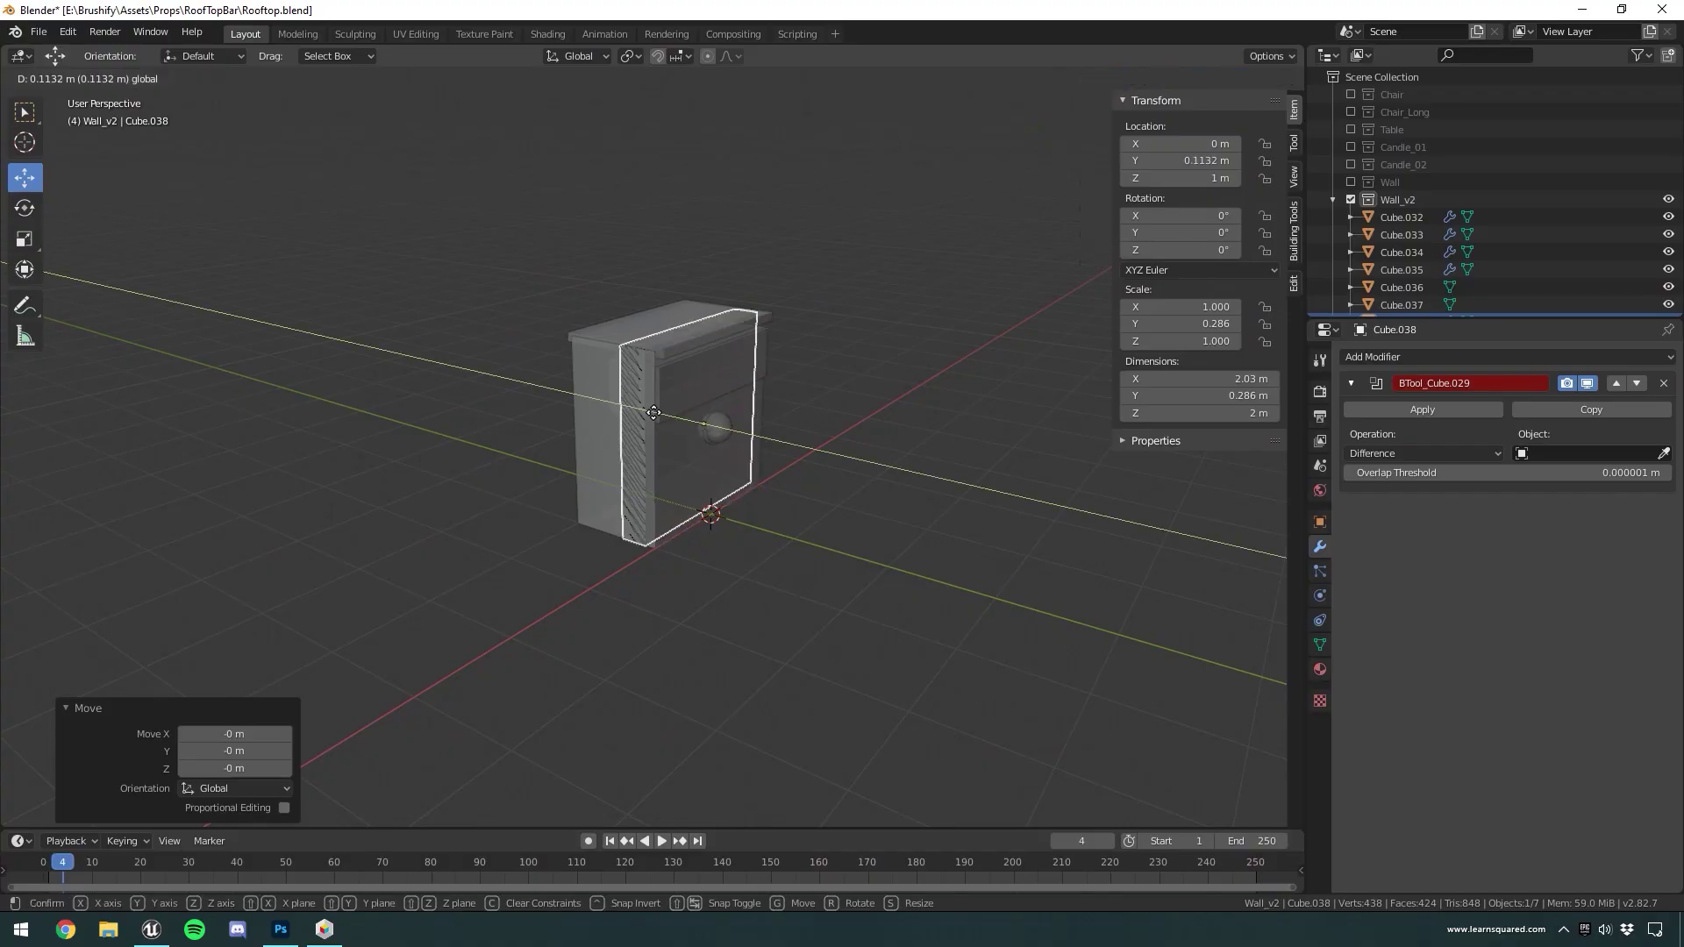
Shift the wall part along X, then move it back again
scroll(697, 457, "down", 3)
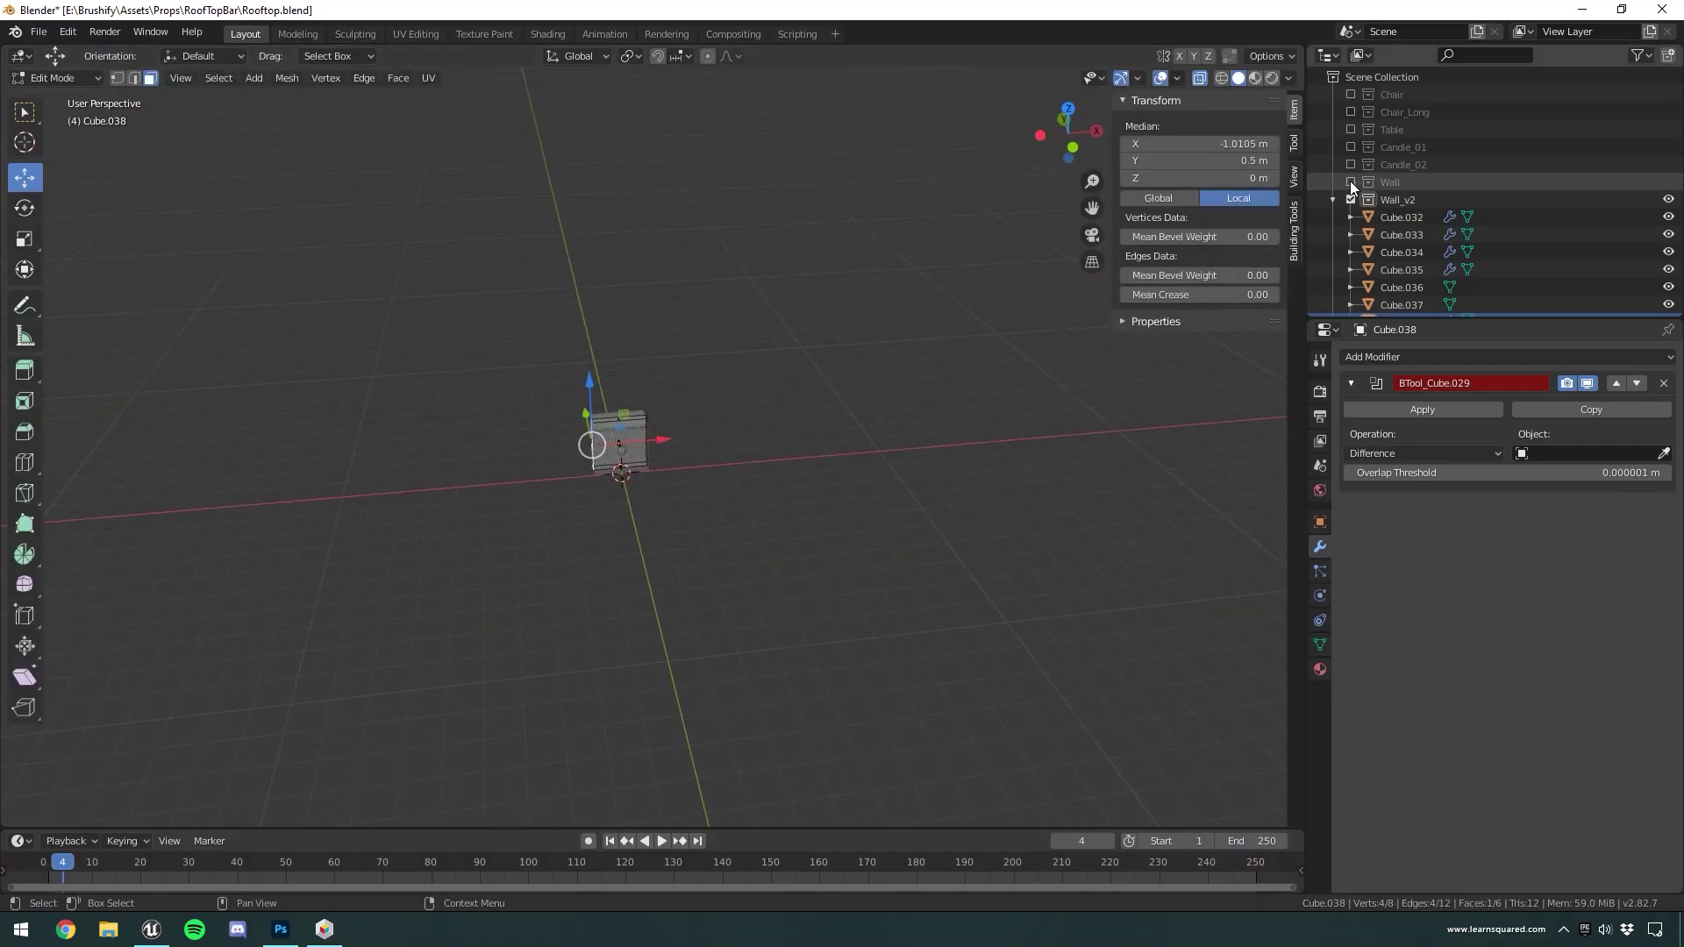
left_click(560, 402)
scroll(560, 402, "up", 4)
left_click(7, 592)
scroll(402, 543, "down", 3)
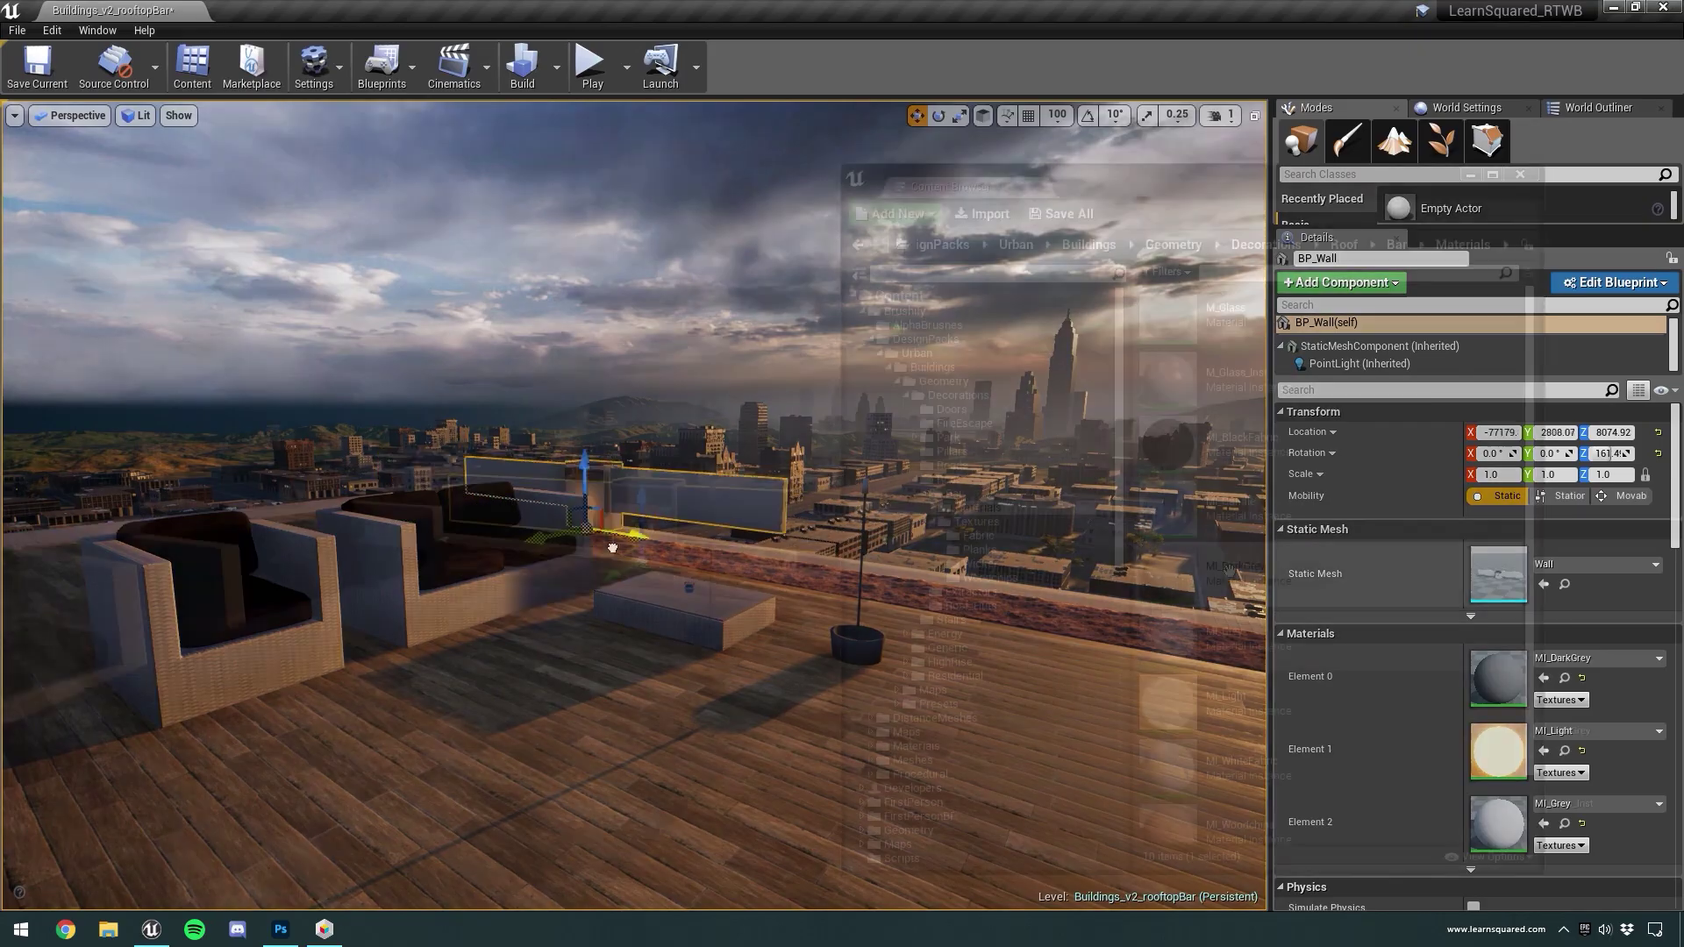
Apply the candle material to a mesh slot and add a cylinder inside the bowl
left_click_drag(1167, 509, 809, 472)
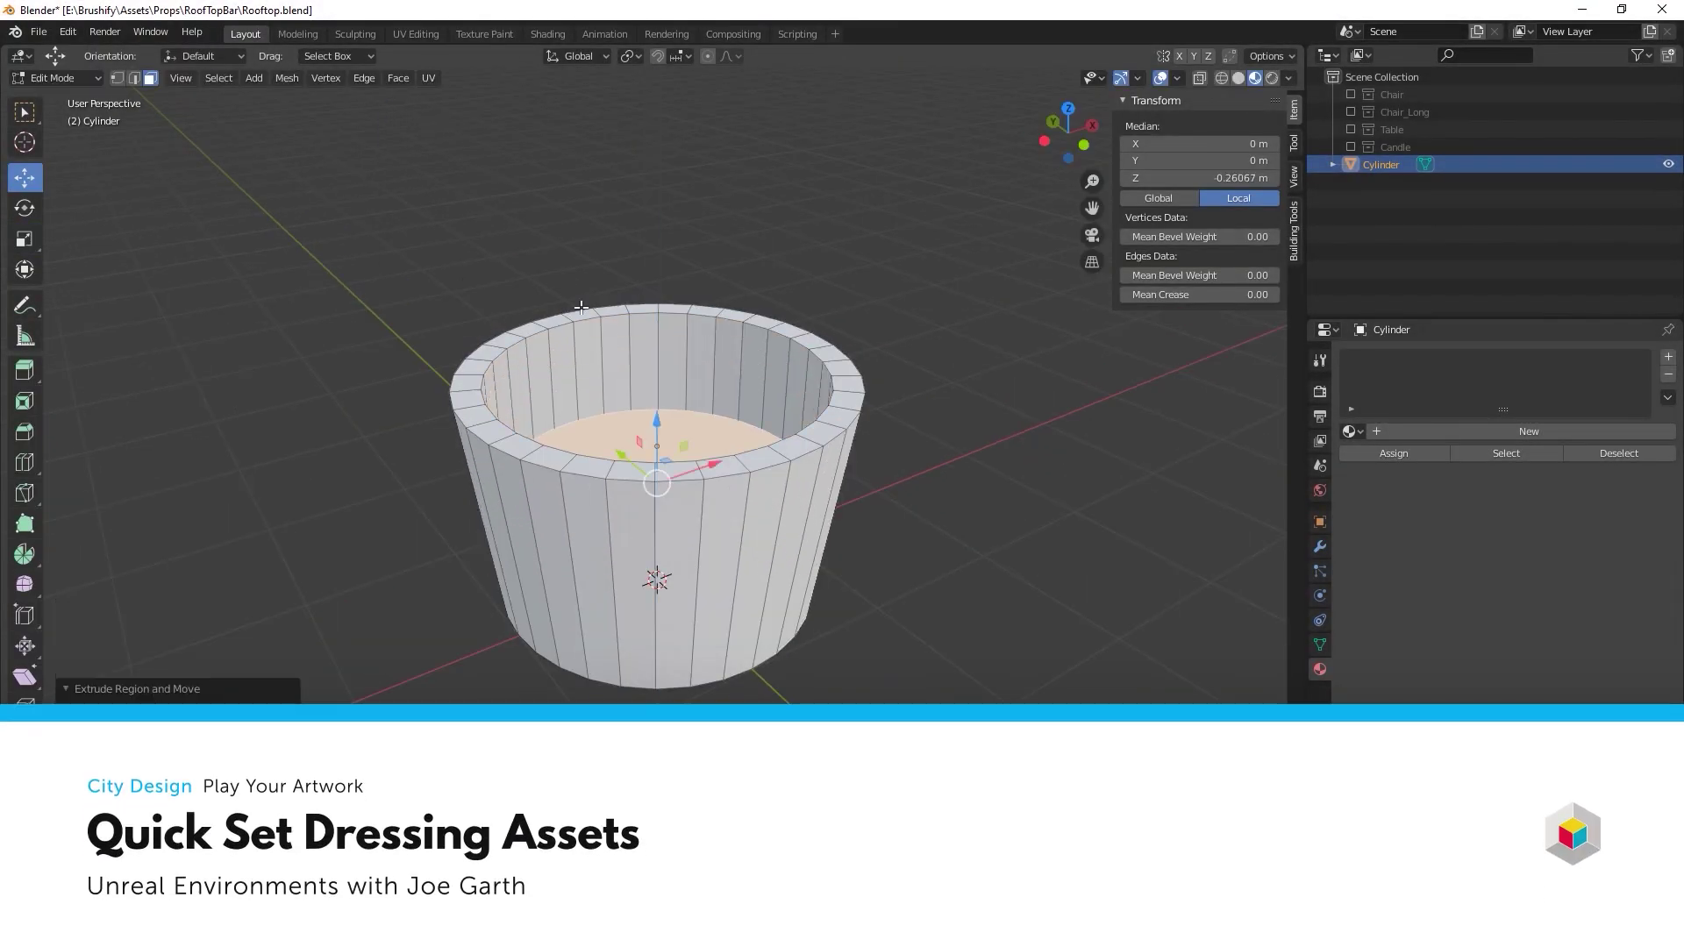
left_click(399, 77)
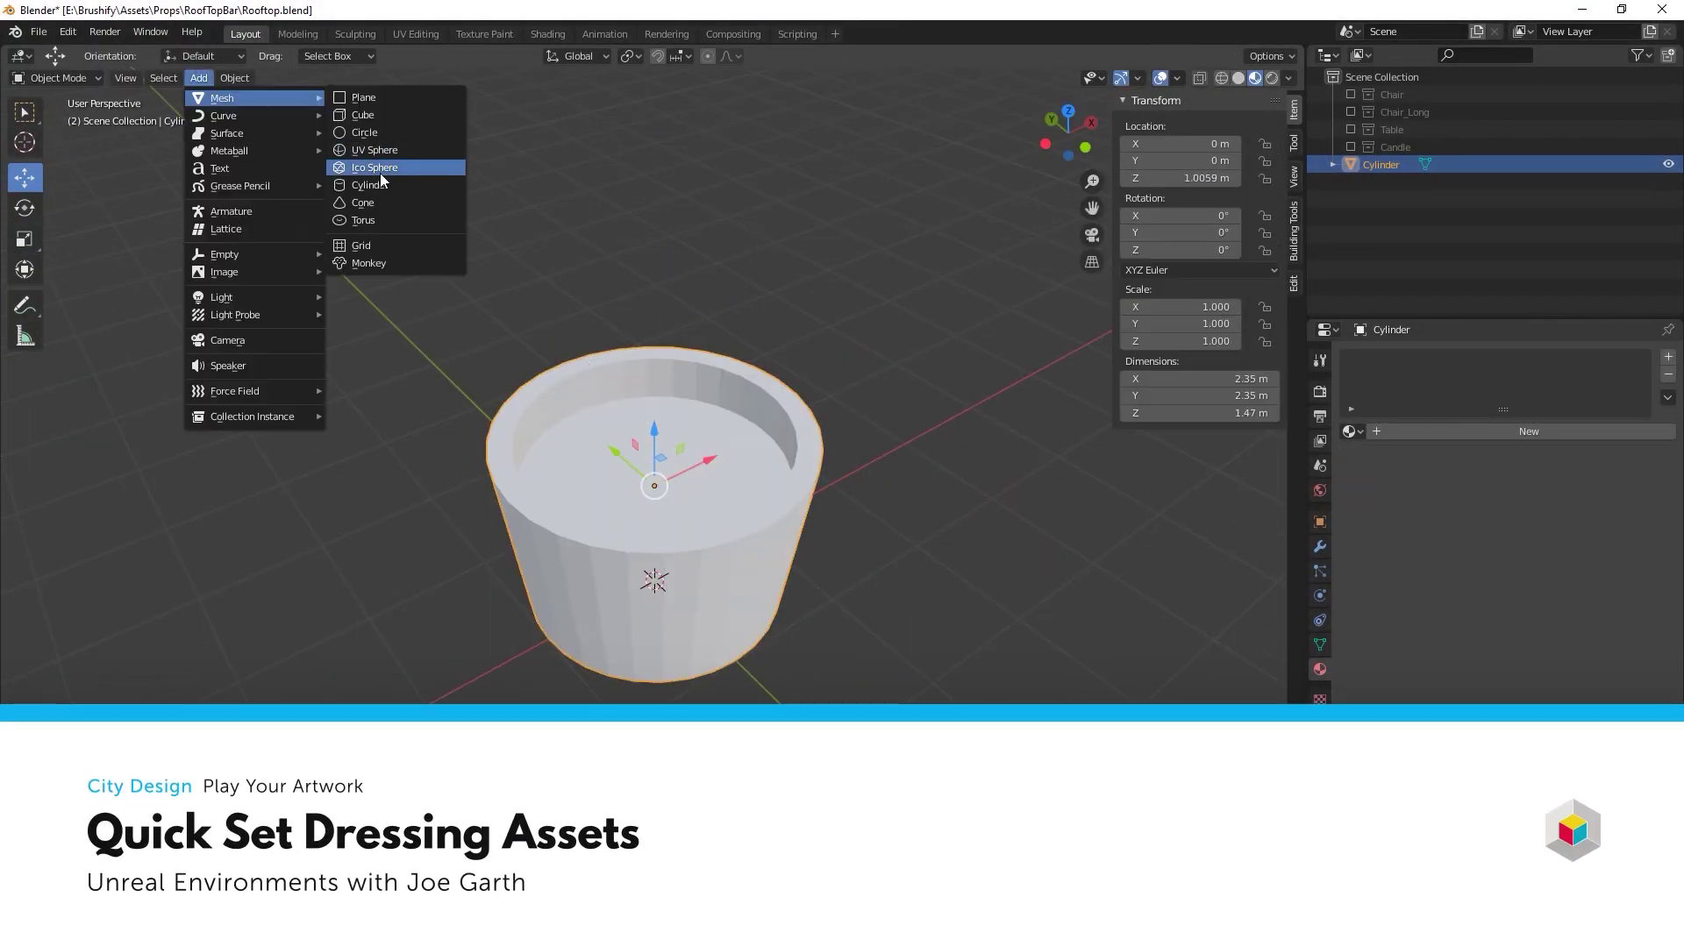
left_click(372, 185)
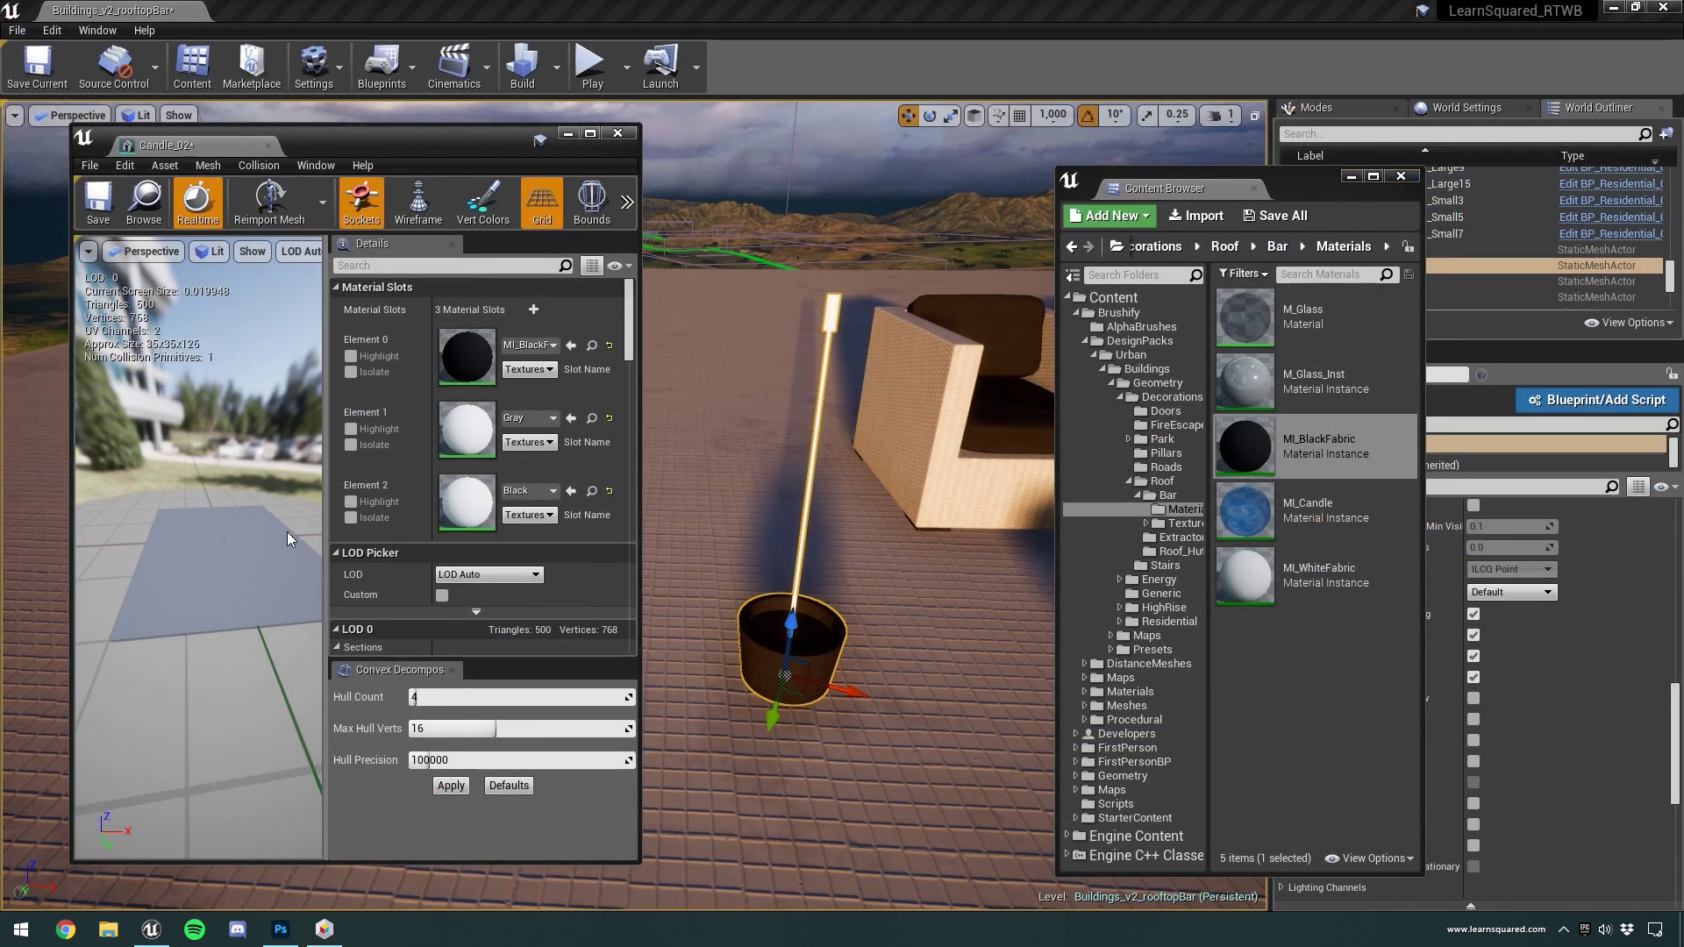
Rotate the Candle_02 mesh preview to a new viewing angle
left_click_drag(274, 497, 289, 491)
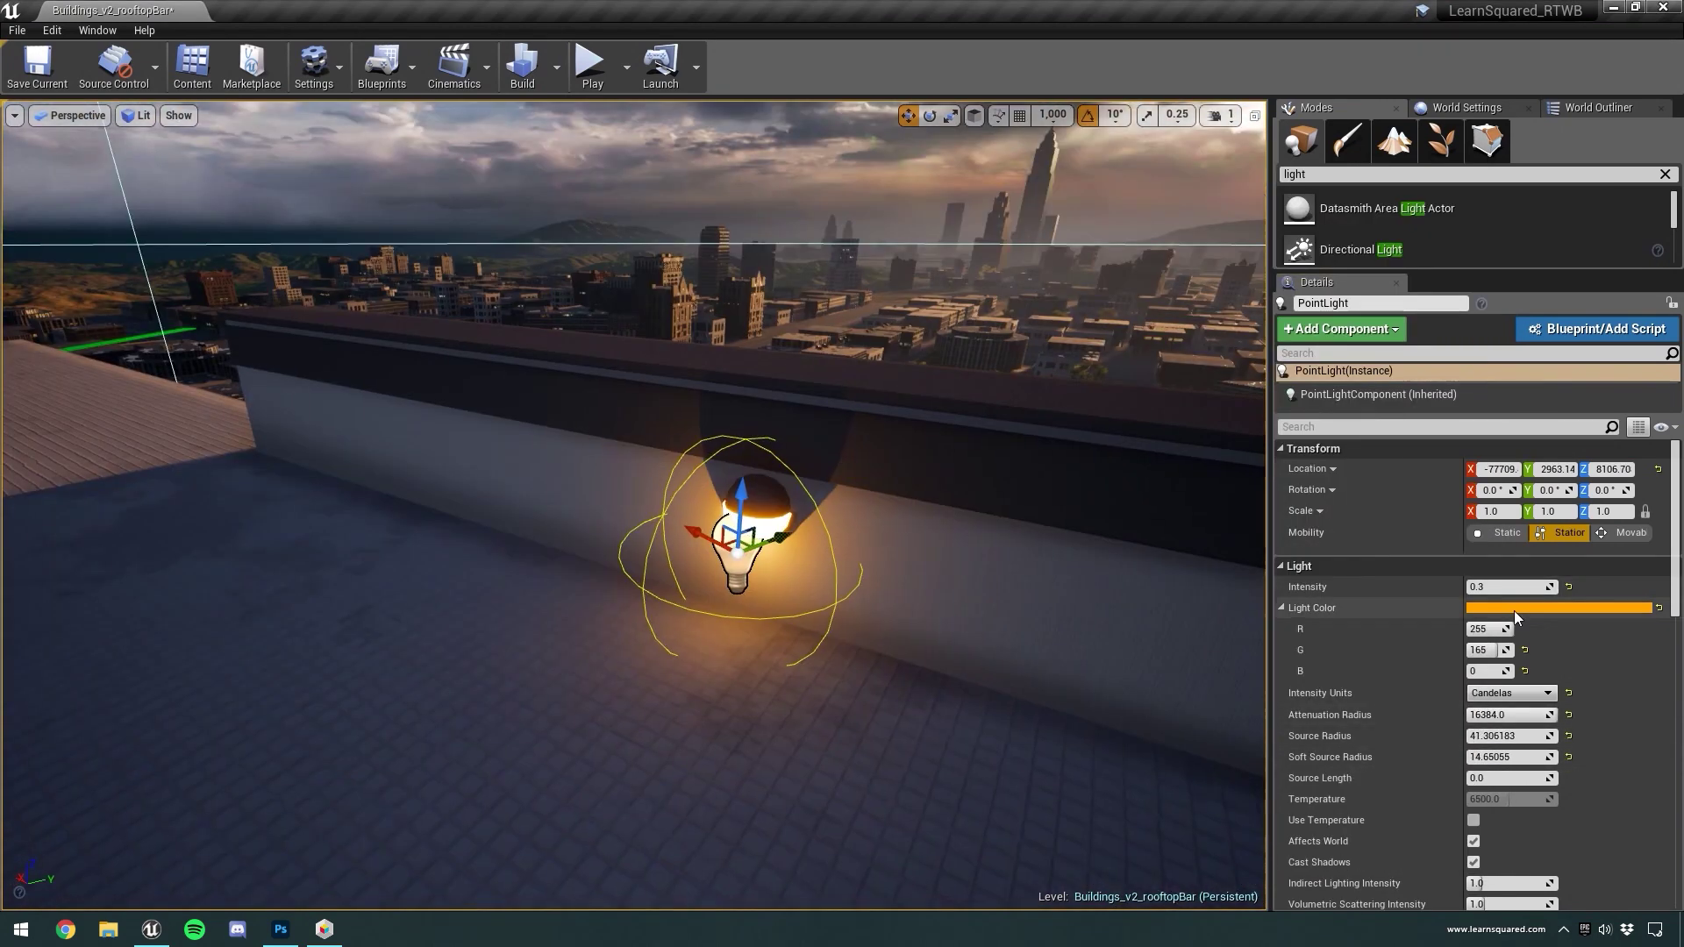
Scroll through the orange point light's Details panel to review its settings
scroll(1428, 719, "down", 10)
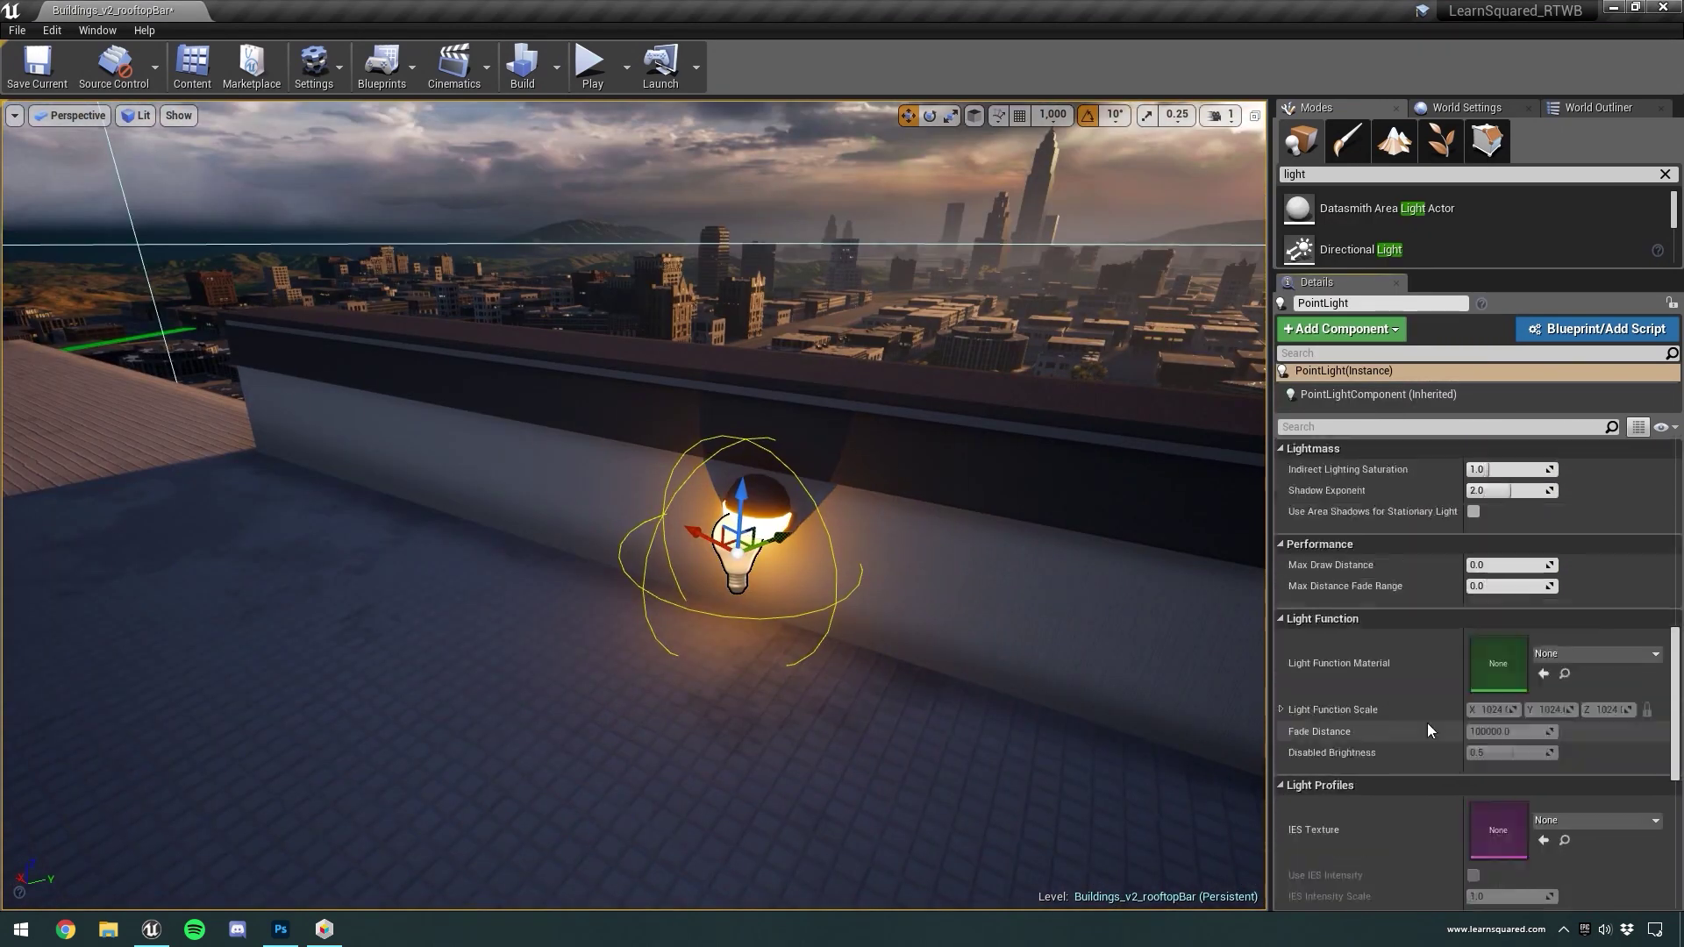
scroll(1429, 718, "down", 5)
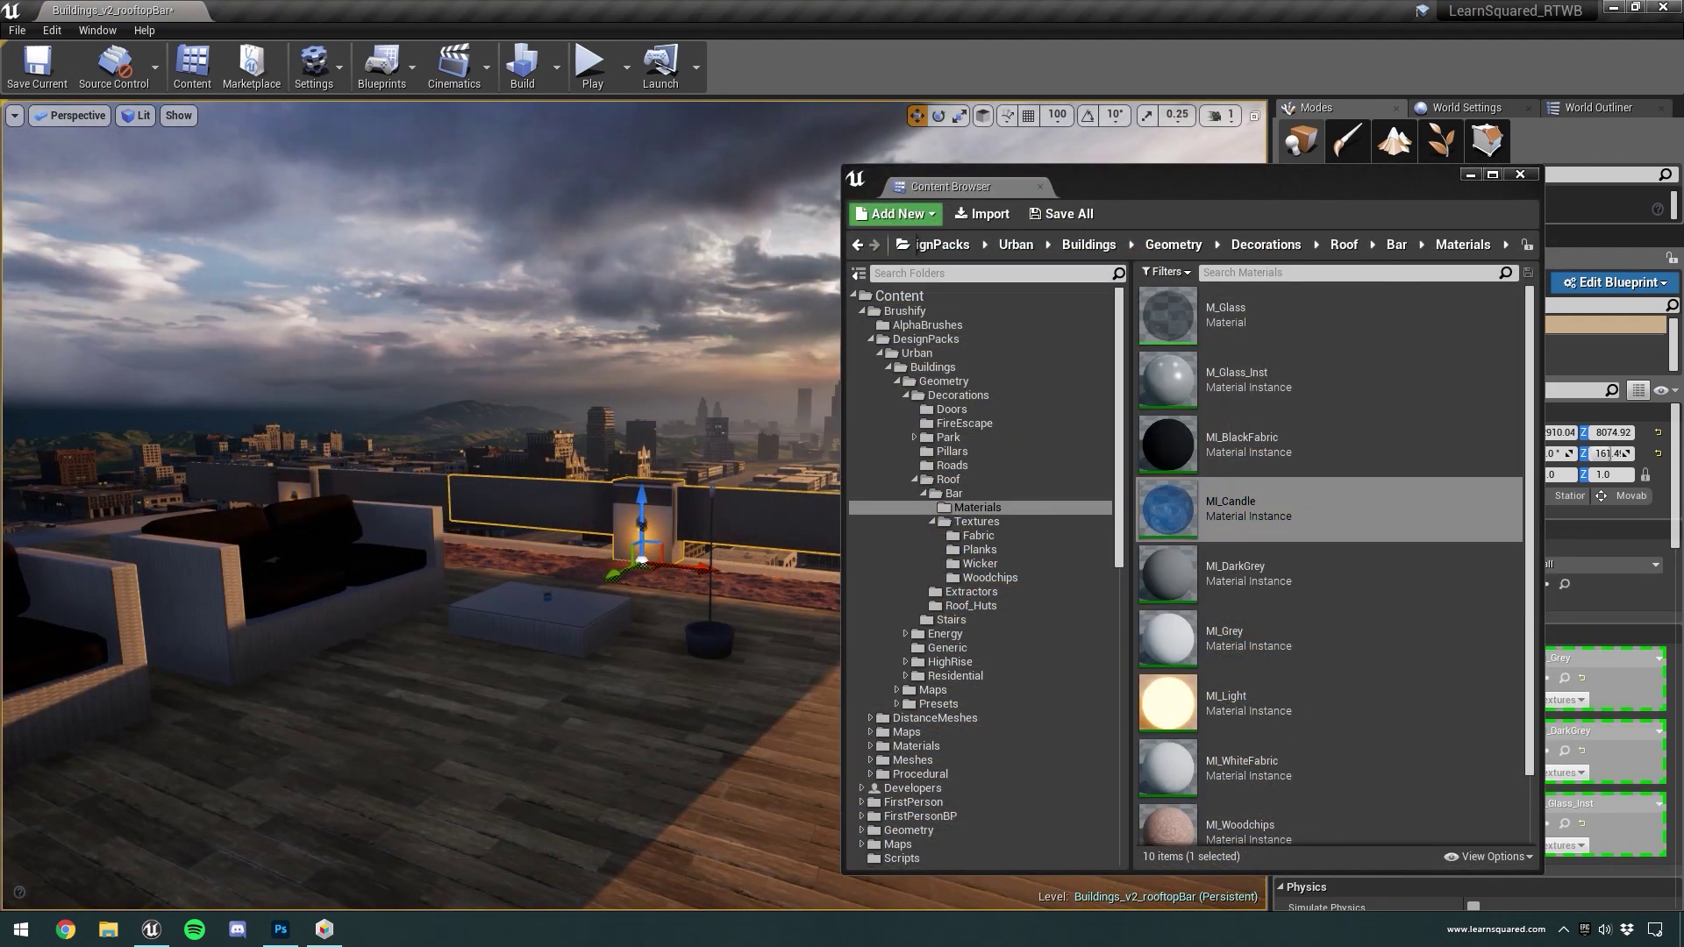
Try MI_Candle and M_Glass_Inst on the wall's third material slot, then close the asset browser
left_click_drag(1579, 816, 1601, 803)
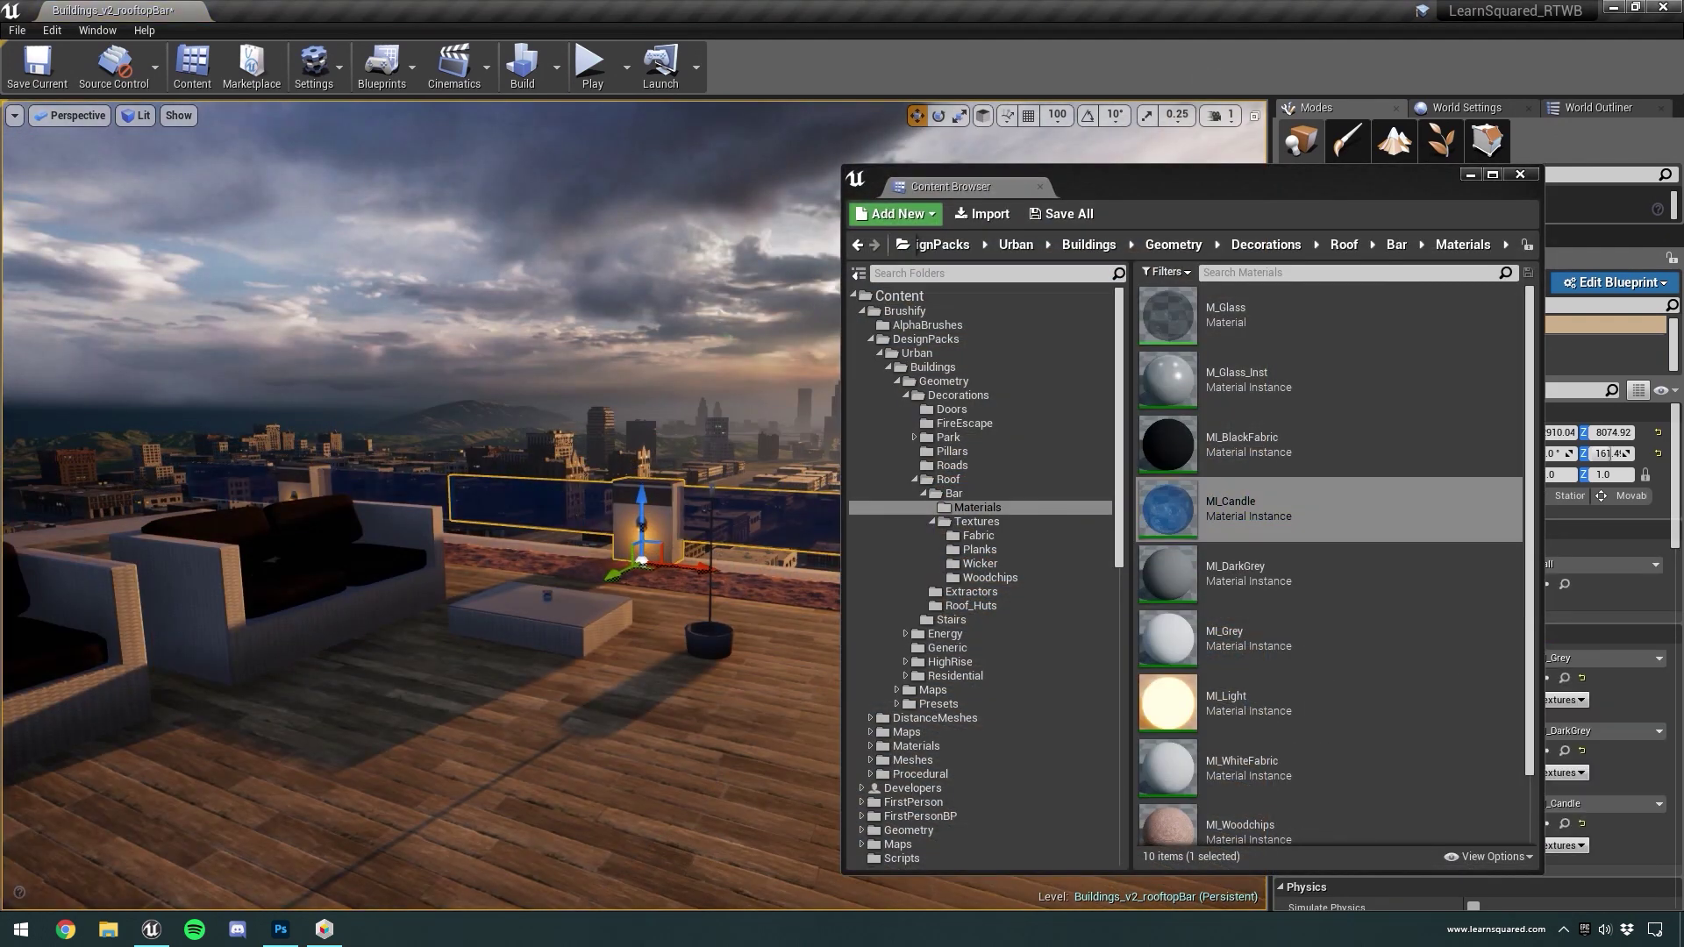
left_click_drag(1233, 323, 1270, 319)
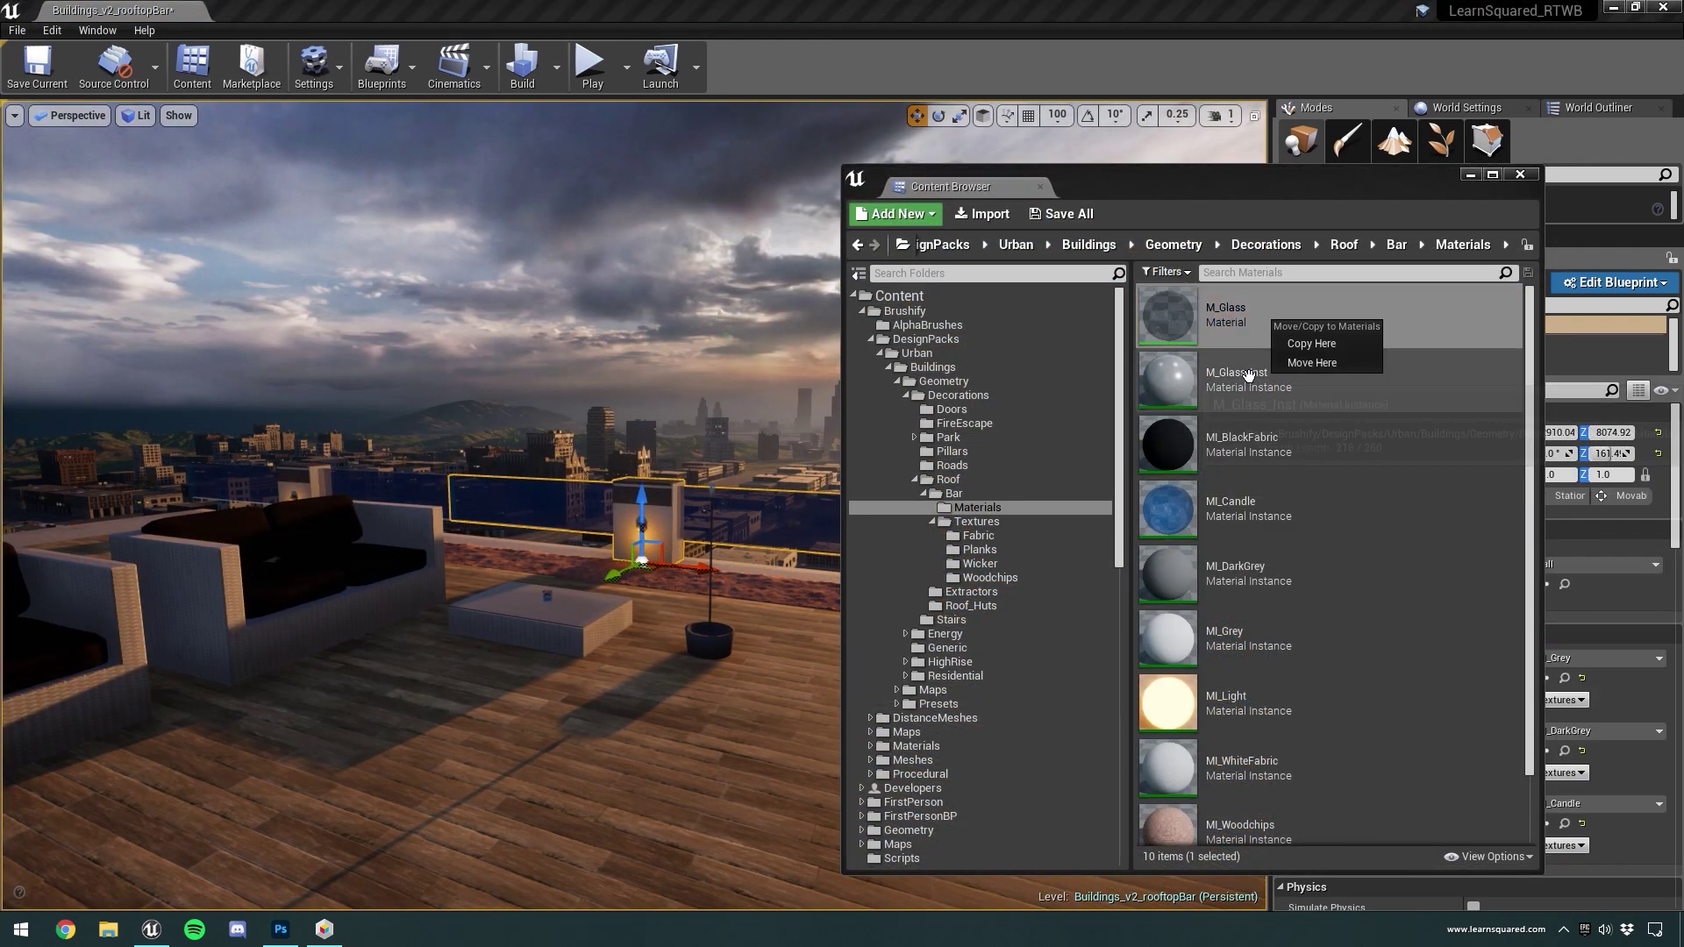
left_click_drag(1248, 375, 685, 518)
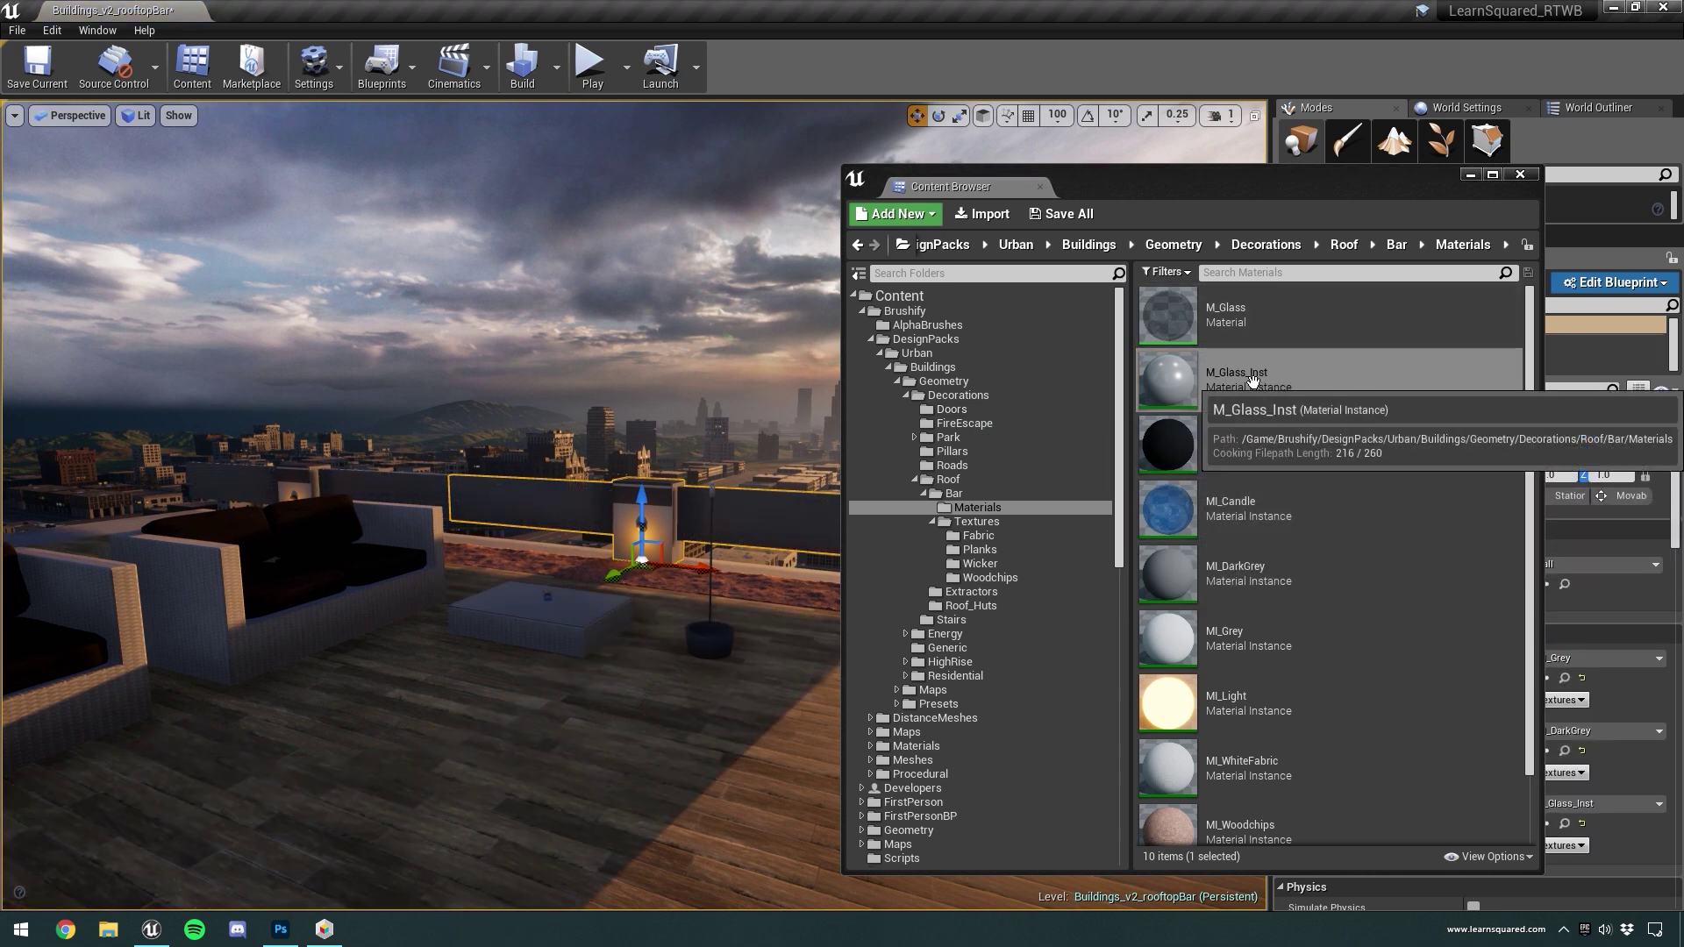
left_click(1255, 386)
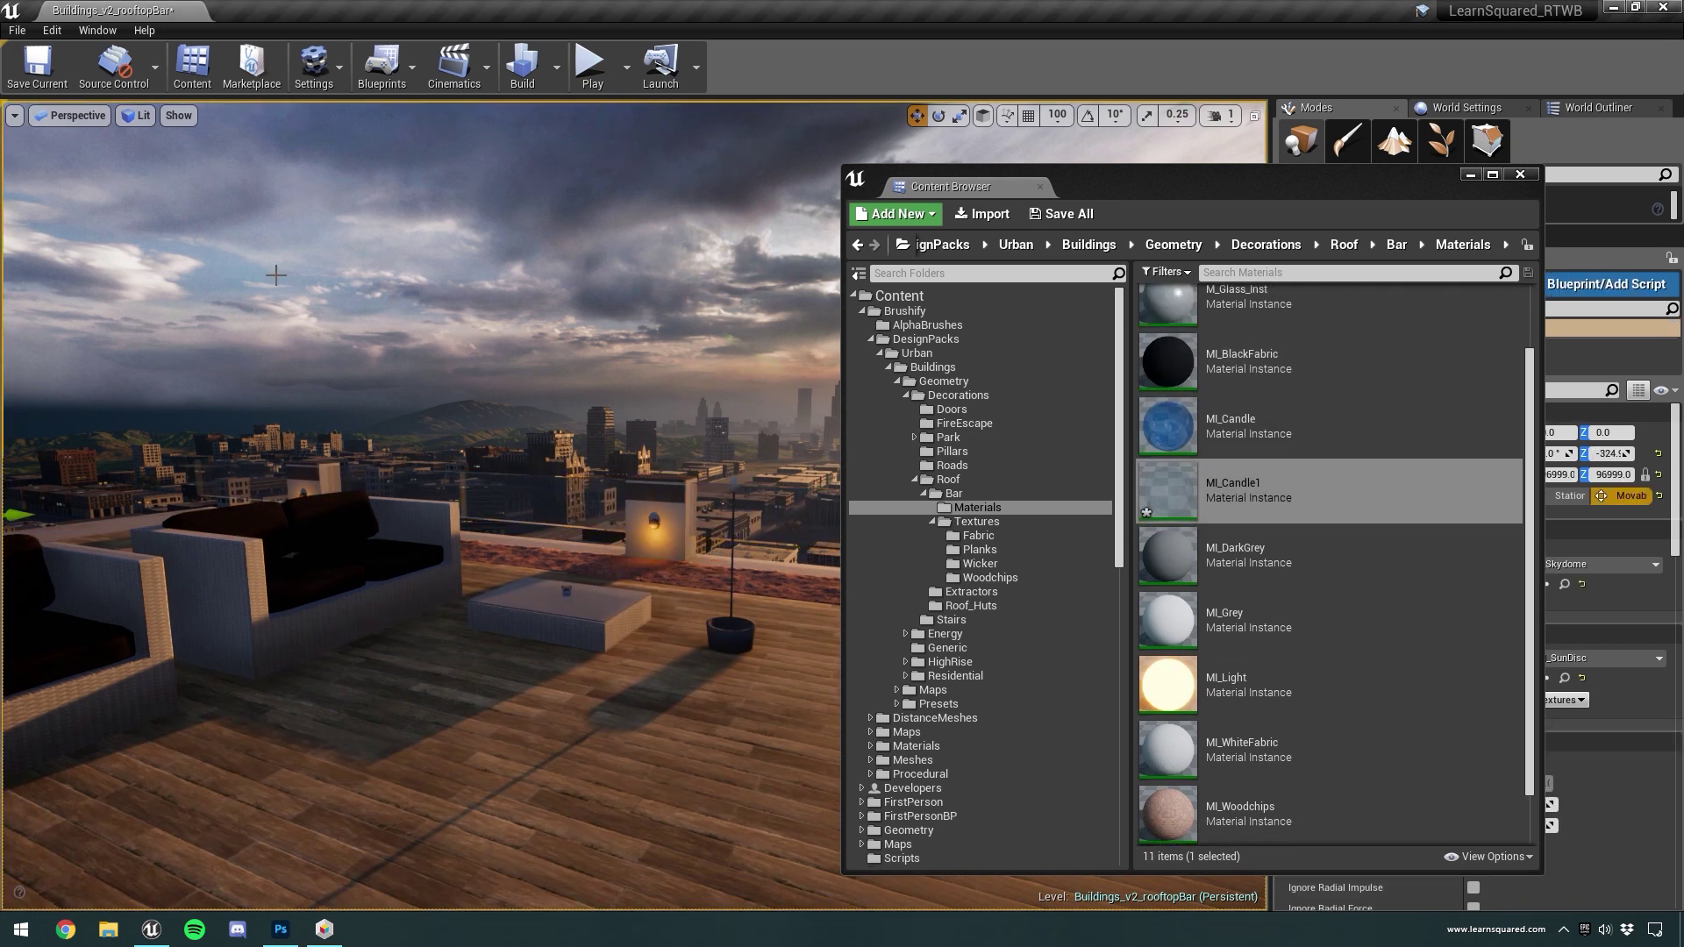
left_click(275, 274)
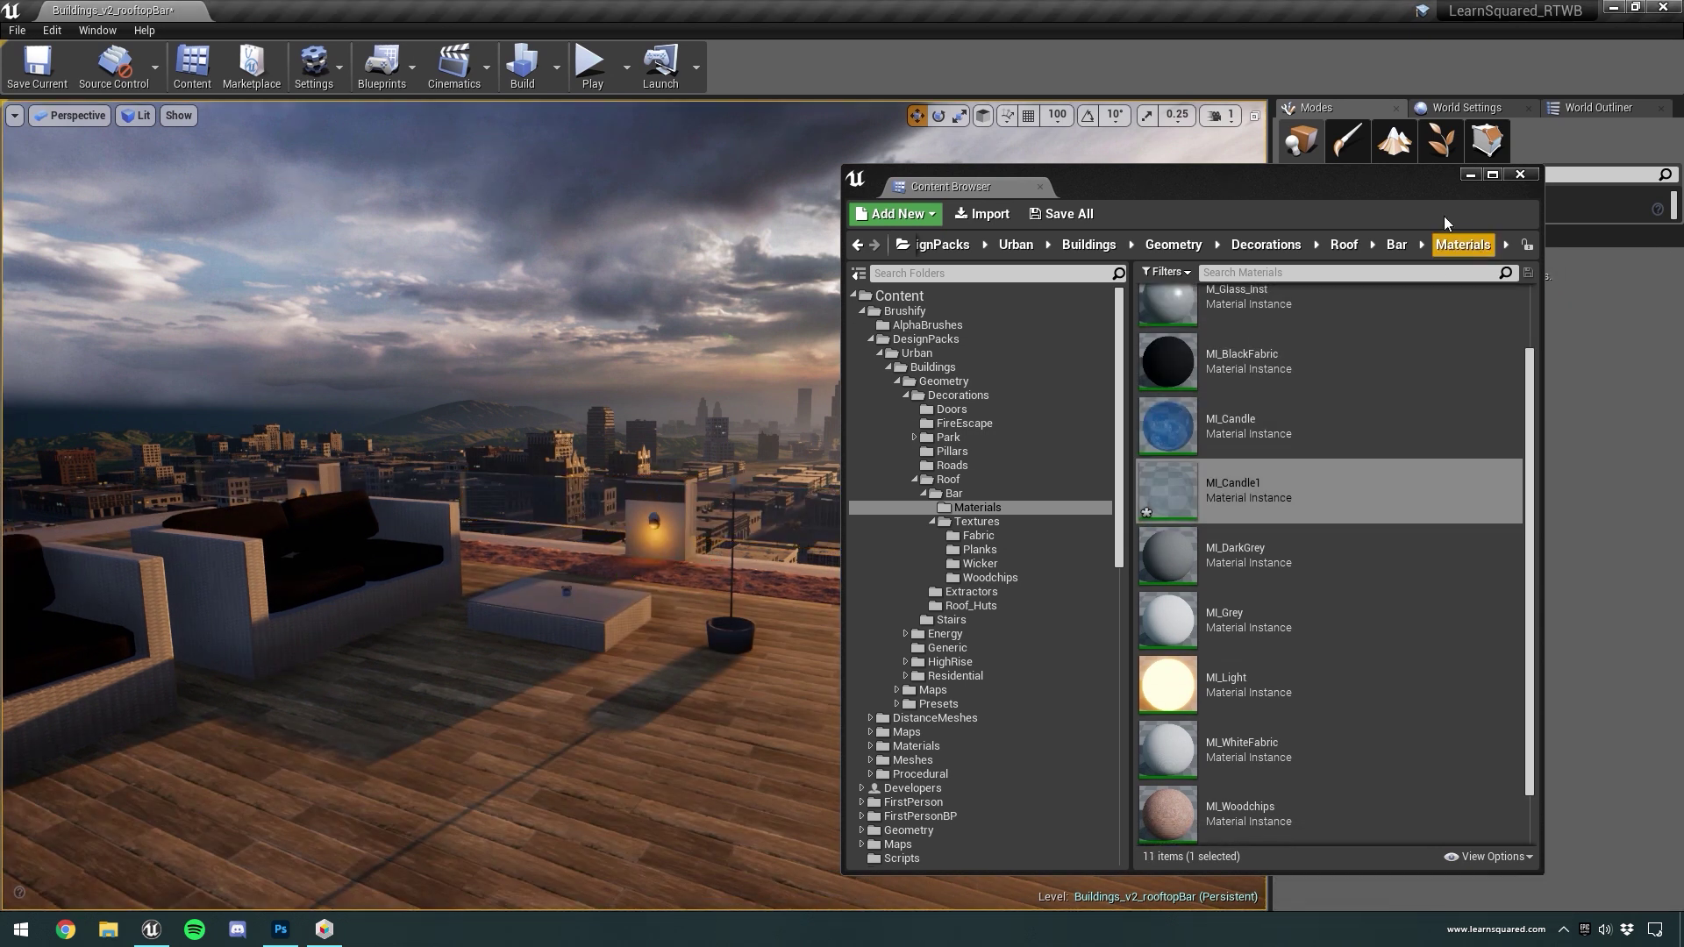
left_click(1520, 174)
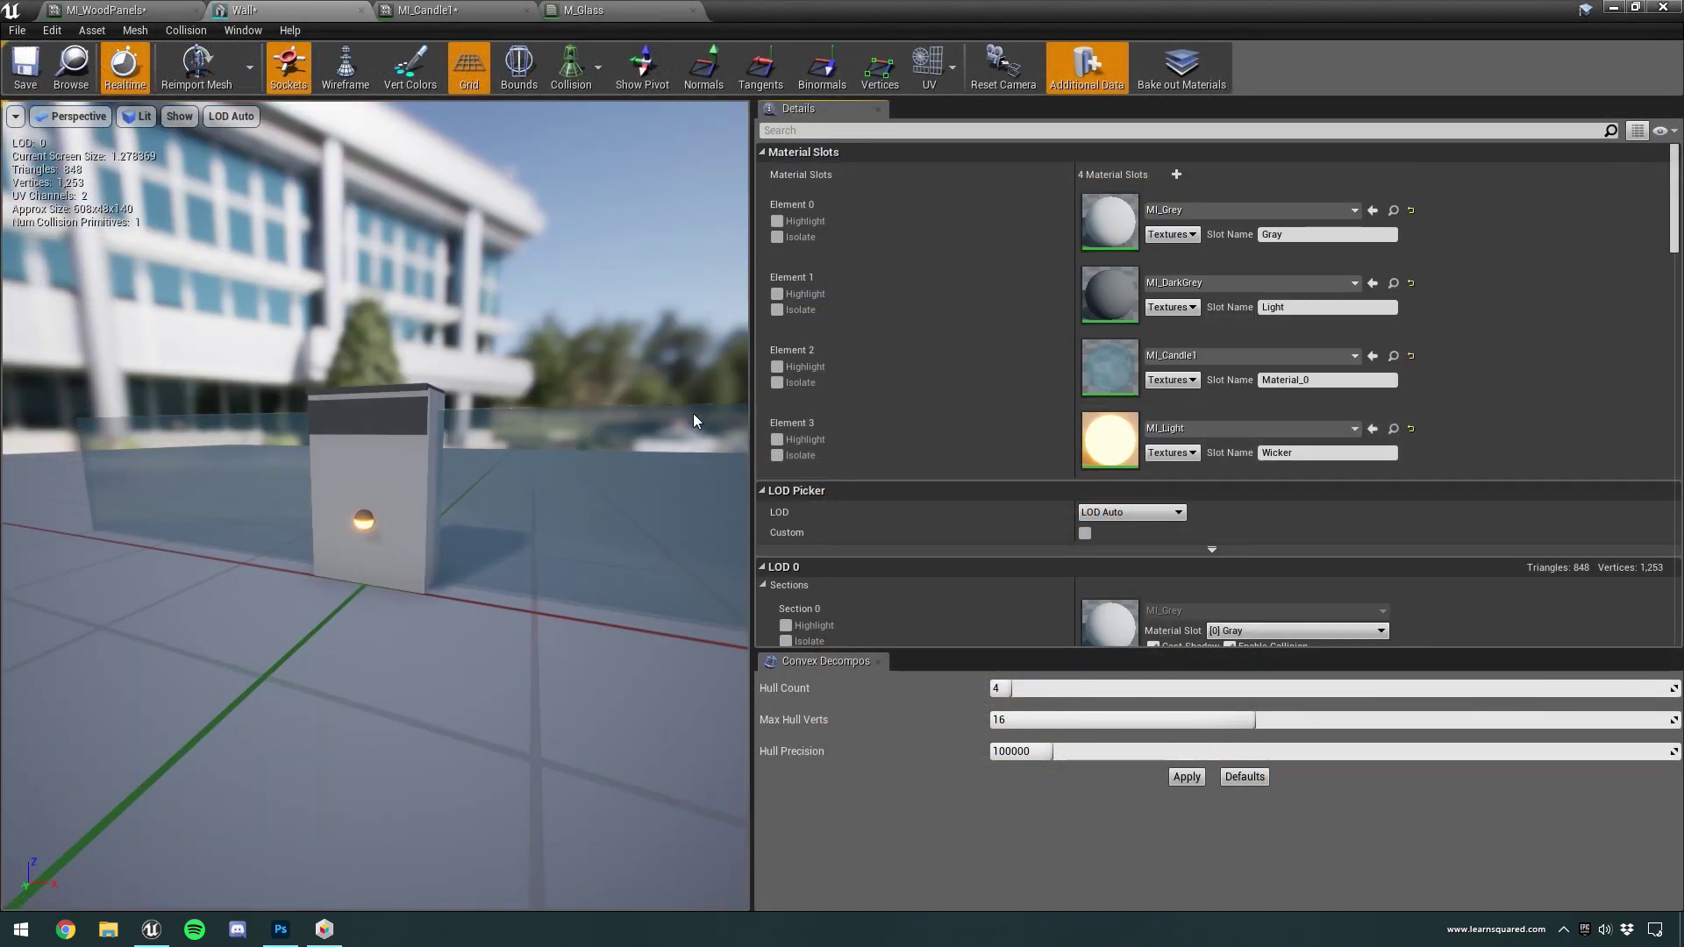
Examine the roofbar.jpg rooftop bar reference photo in IrfanView
scroll(694, 421, "down", 5)
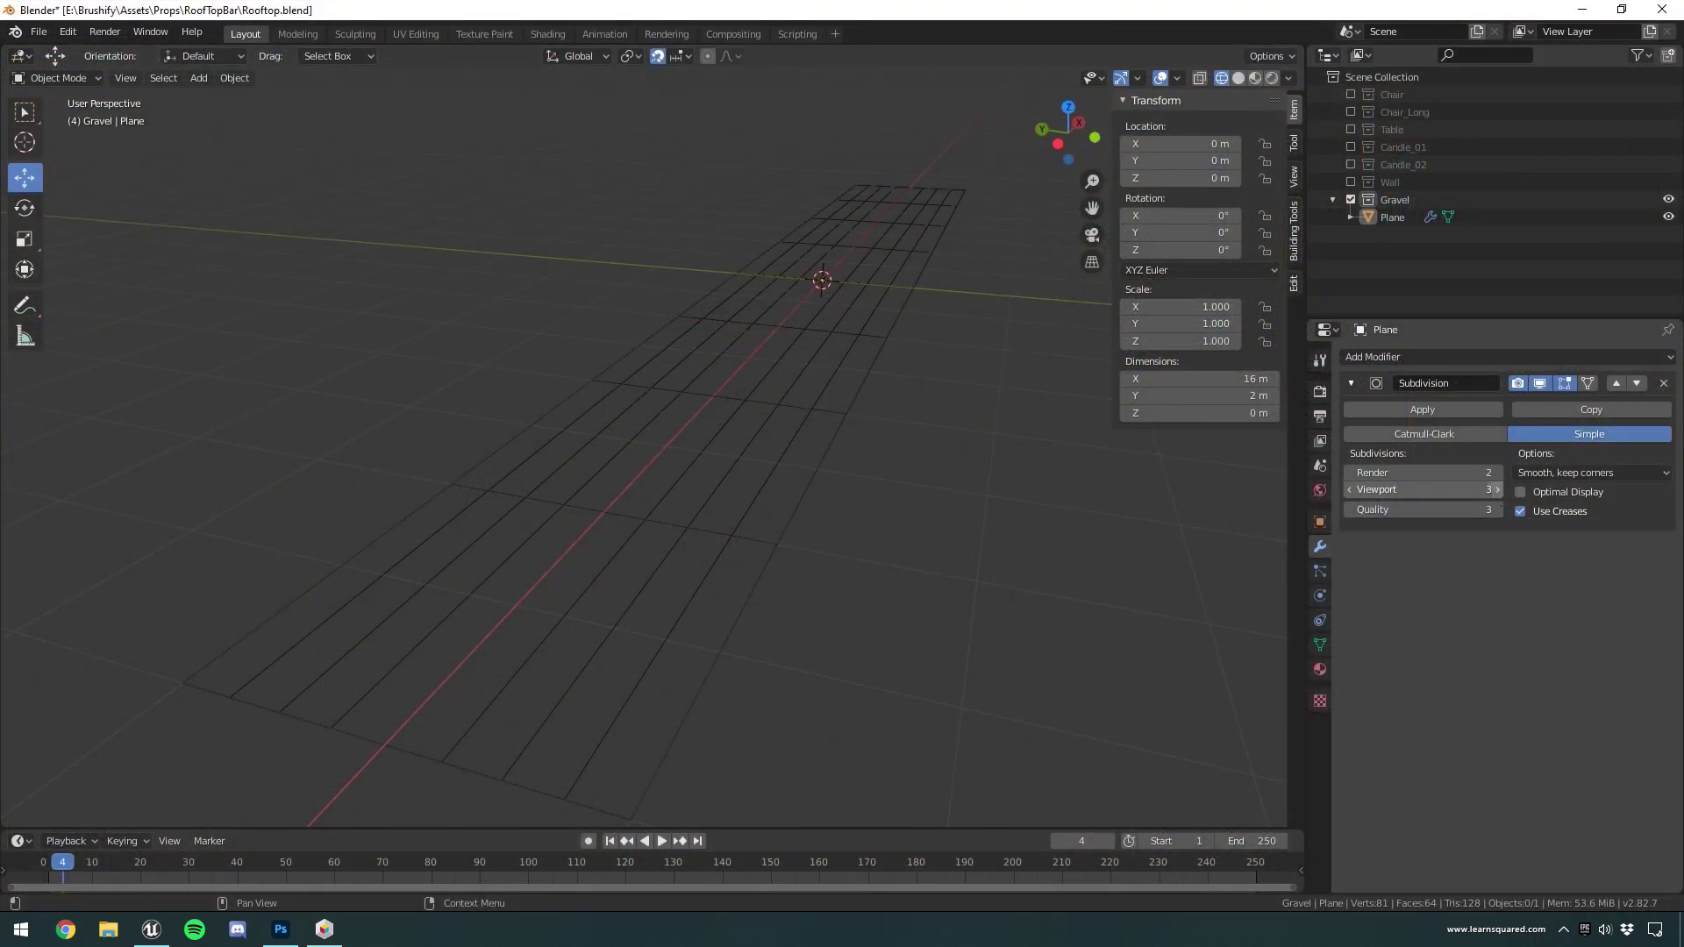
Raise the plane's viewport subdivision and load WoodChips001_4K_Displacement.jpg as the displacement texture
left_click(1496, 490)
left_click(1496, 489)
key("Tab")
middle_click_drag(948, 478, 719, 508)
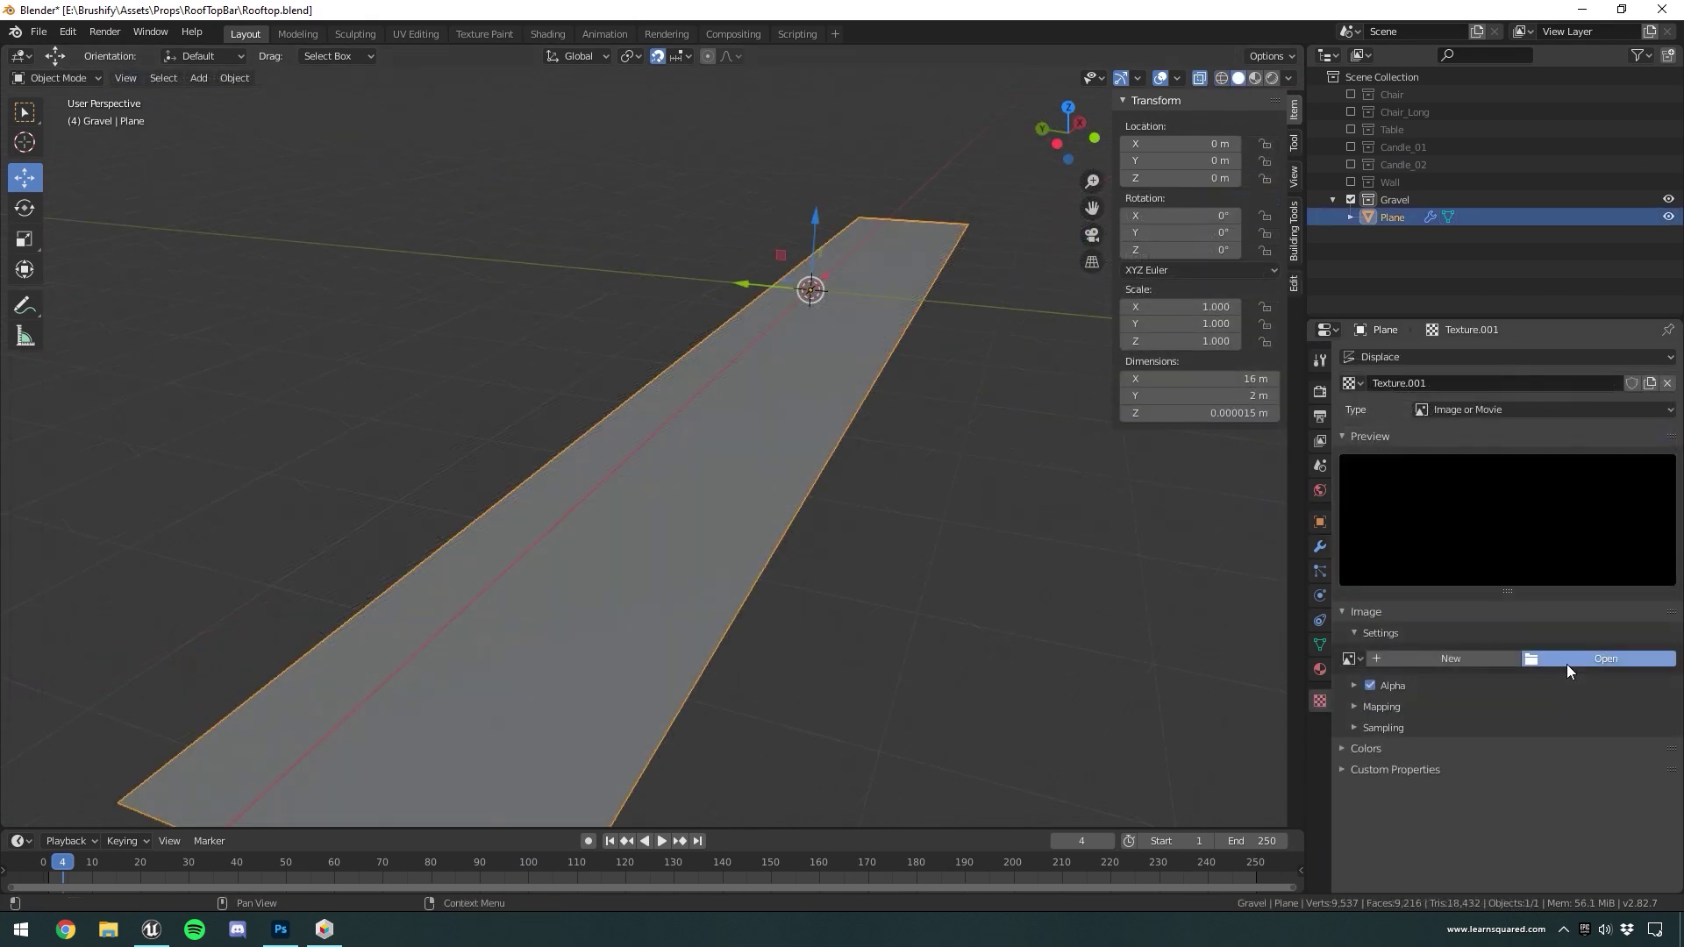
left_click(1567, 665)
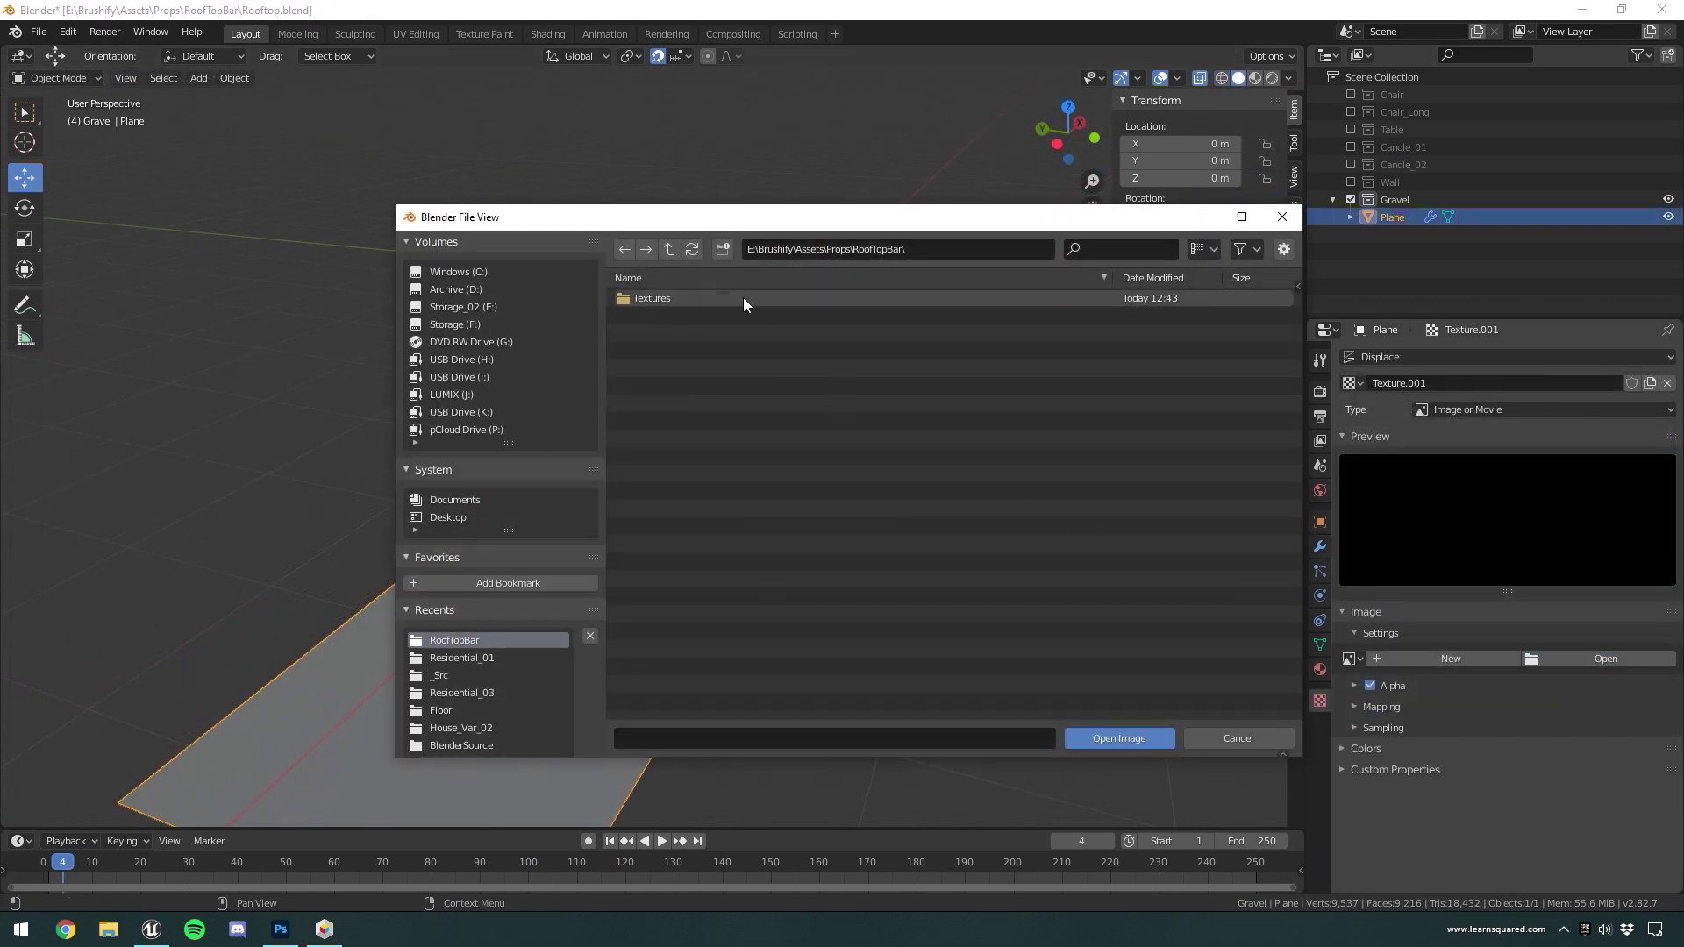
double_click(673, 351)
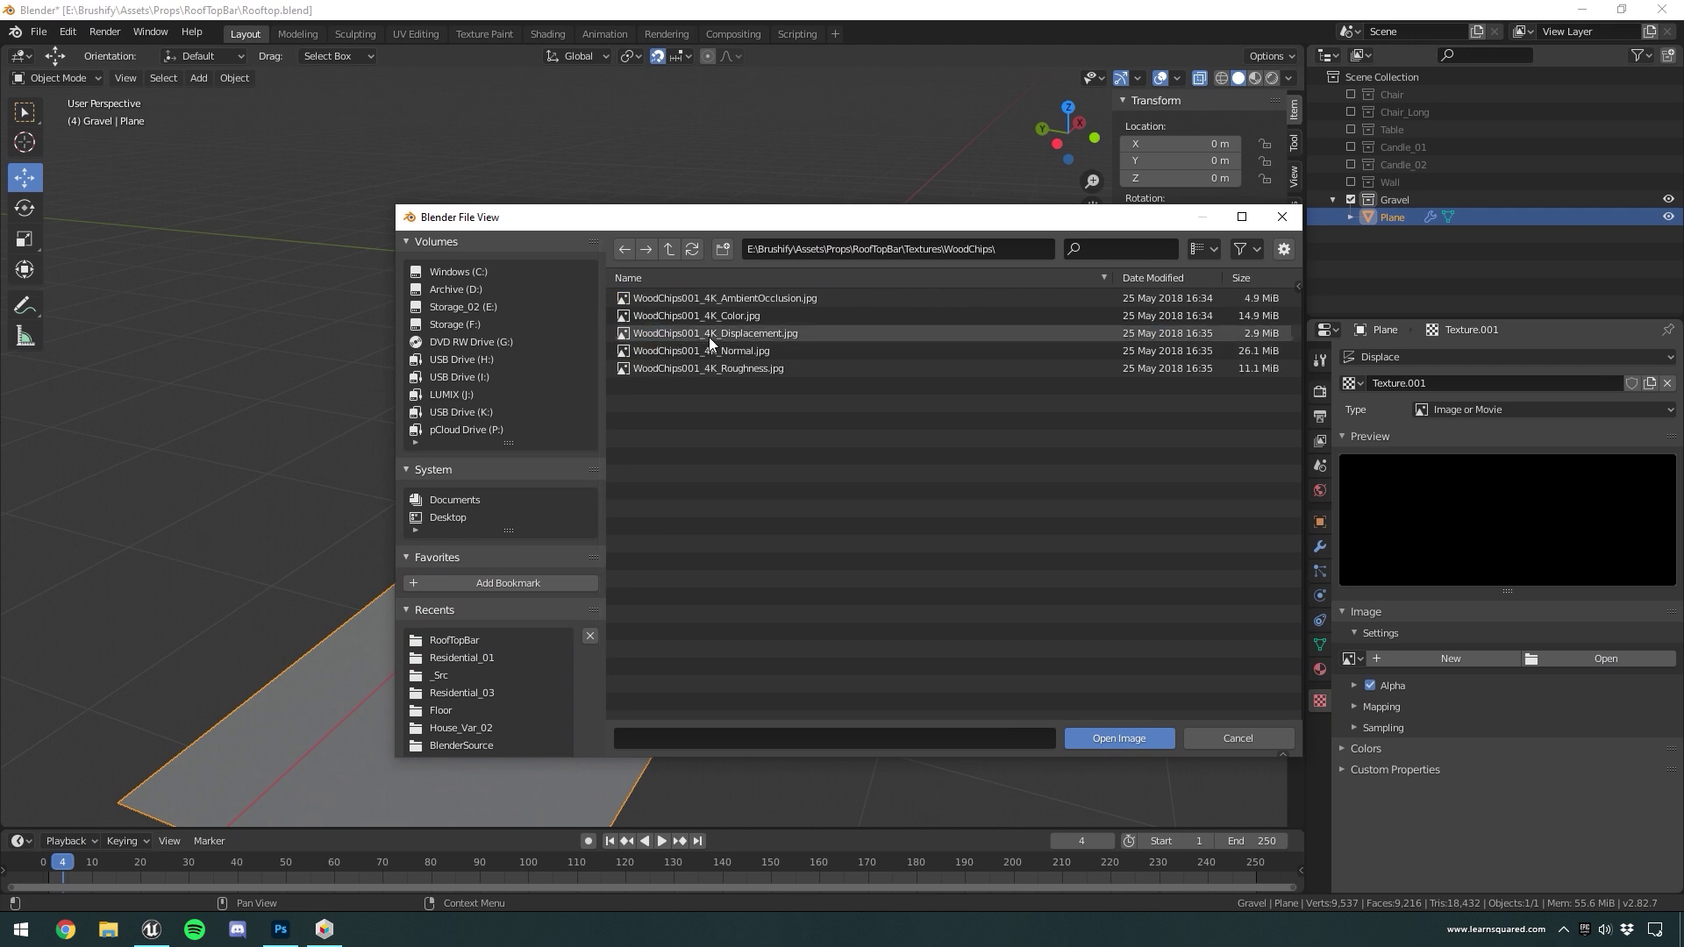
double_click(709, 337)
scroll(740, 446, "up", 2)
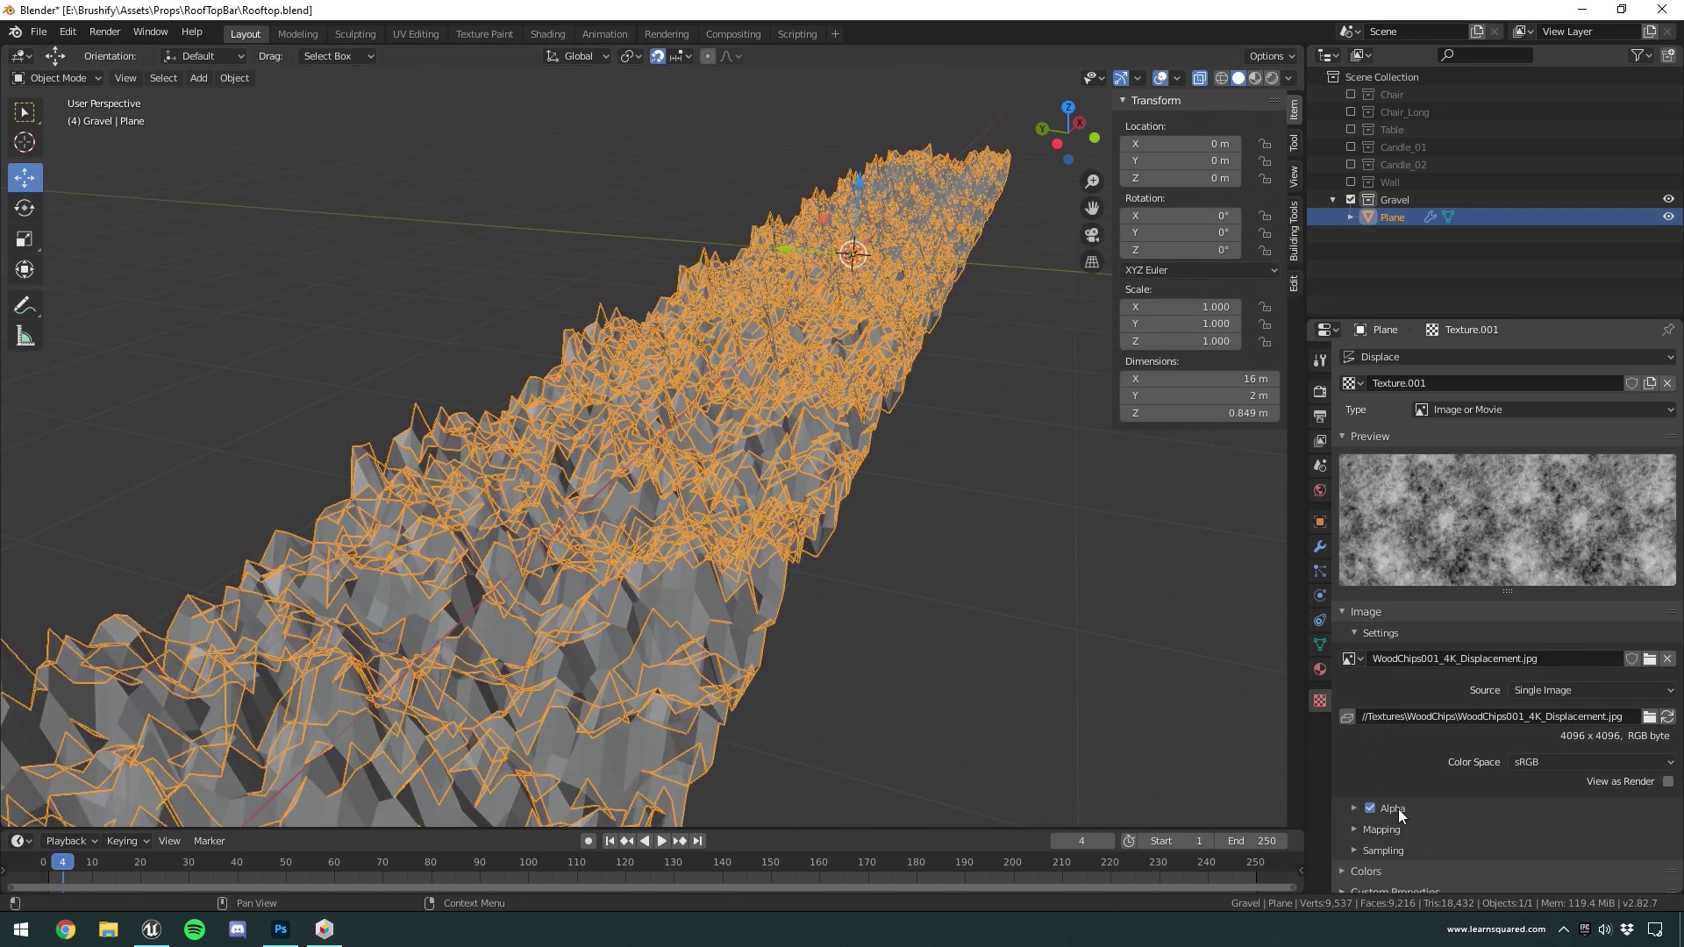
Set displacement strength to 0.2, add more viewport subdivisions, and import the WoodChips model
left_click(1320, 546)
left_click_drag(1610, 711, 1561, 712)
left_click(1497, 489)
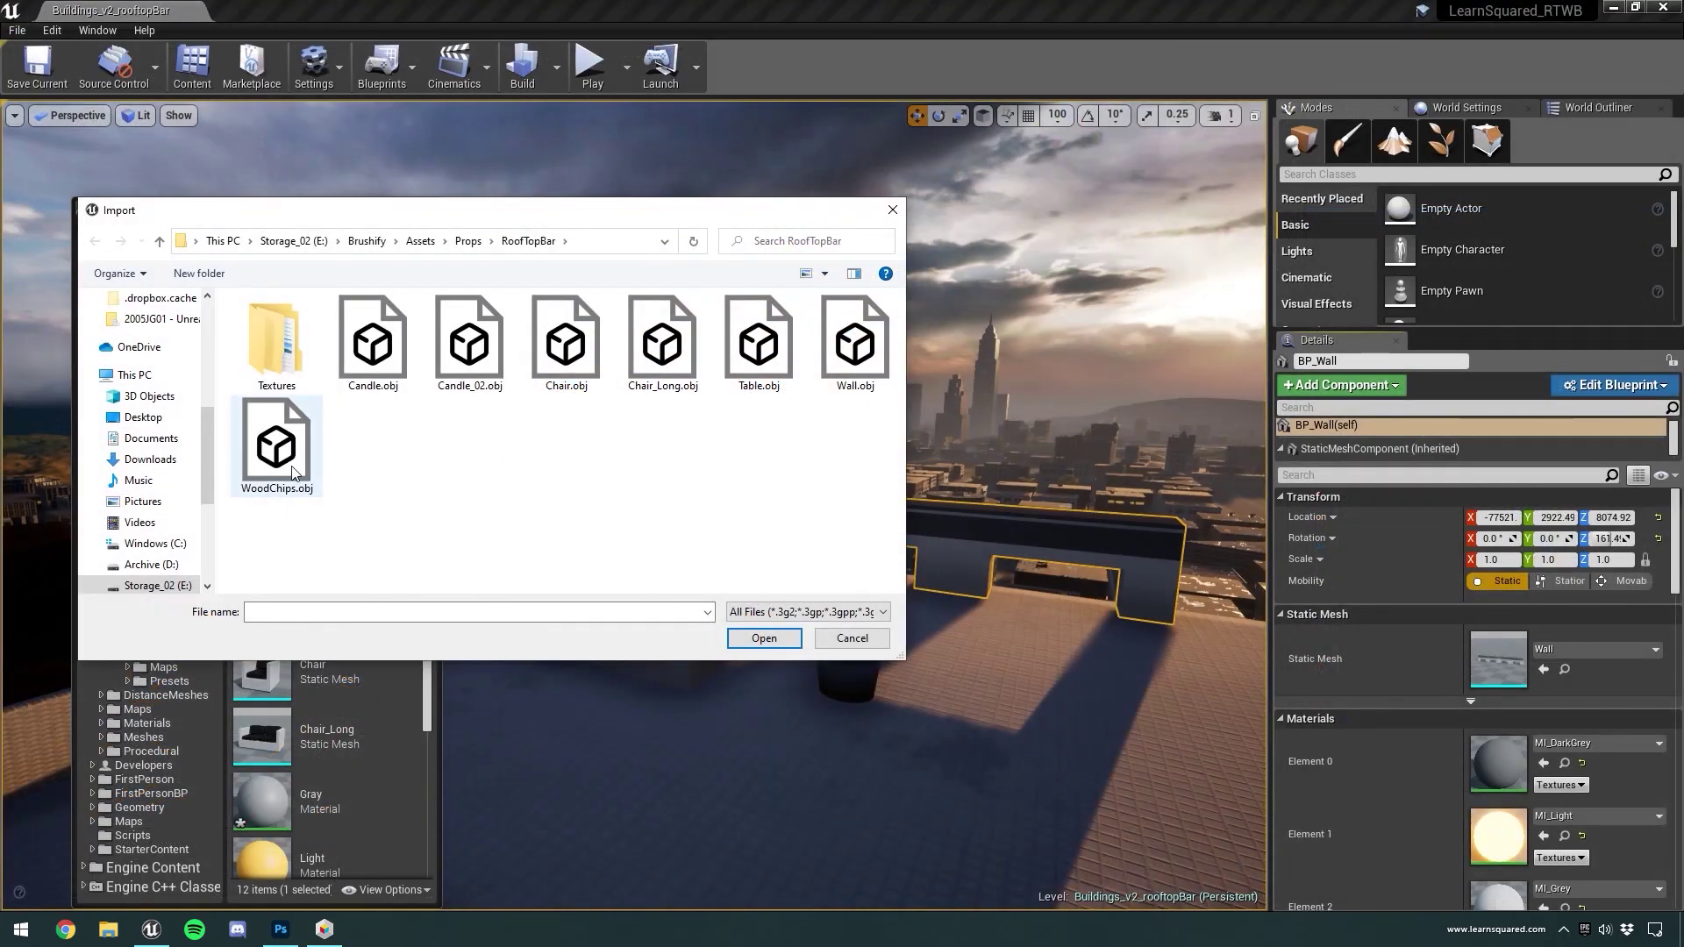
double_click(293, 474)
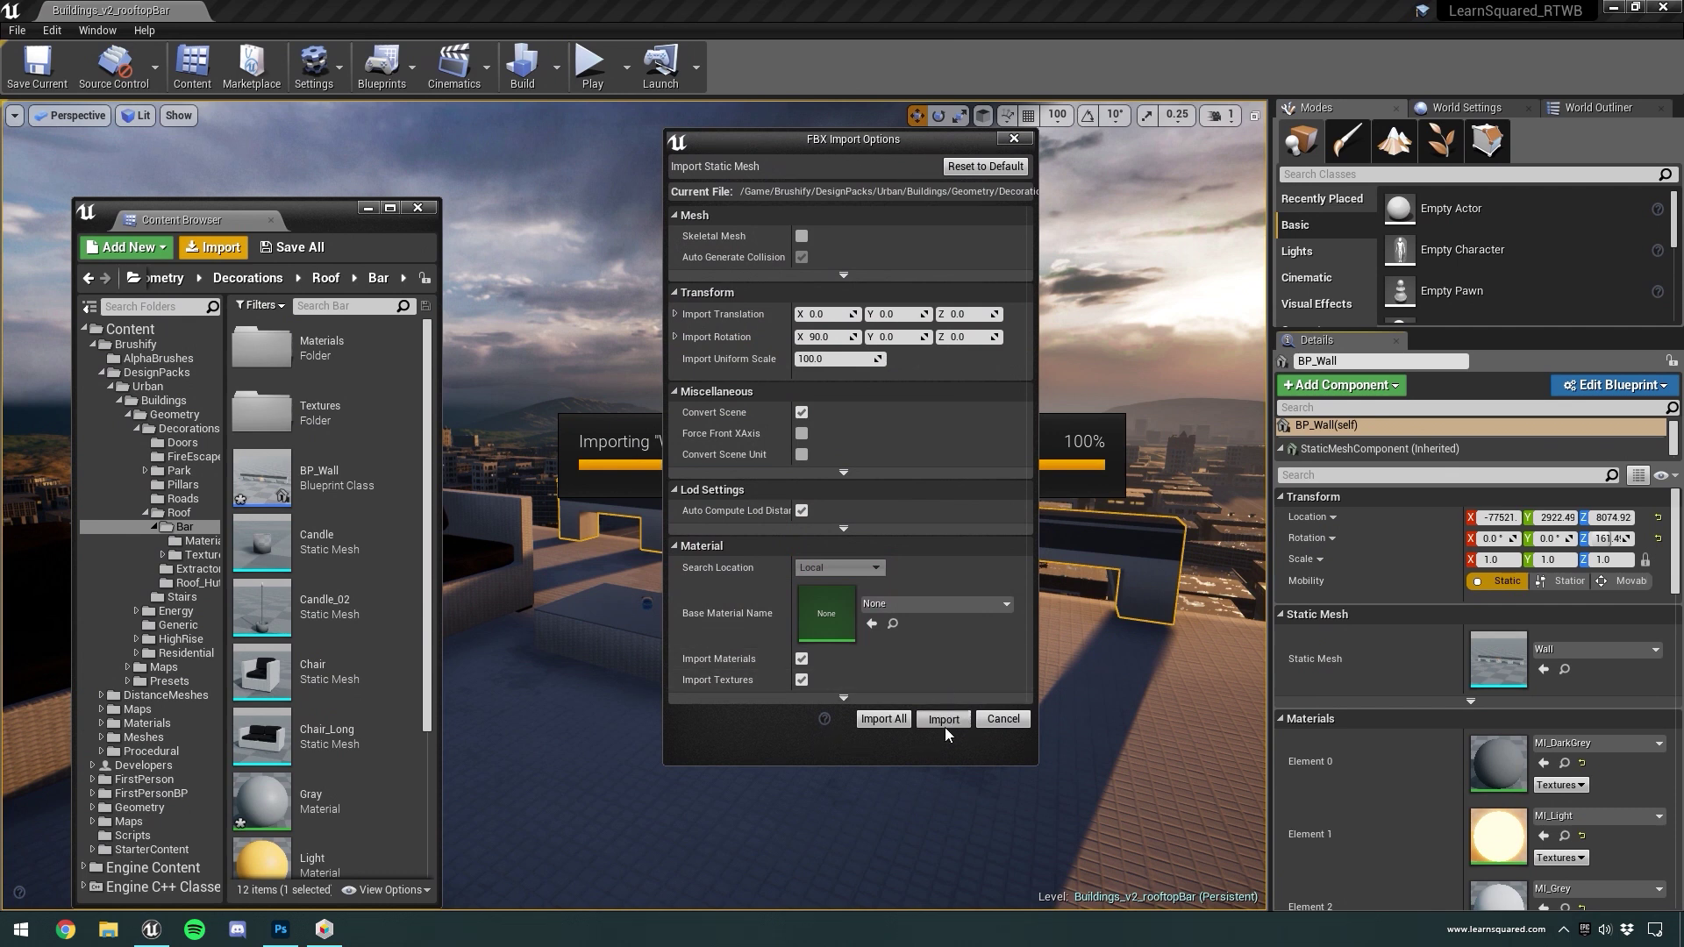
Import the WoodChips mesh and place the strip on the rooftop
left_click(945, 718)
left_click_drag(261, 844, 1058, 715)
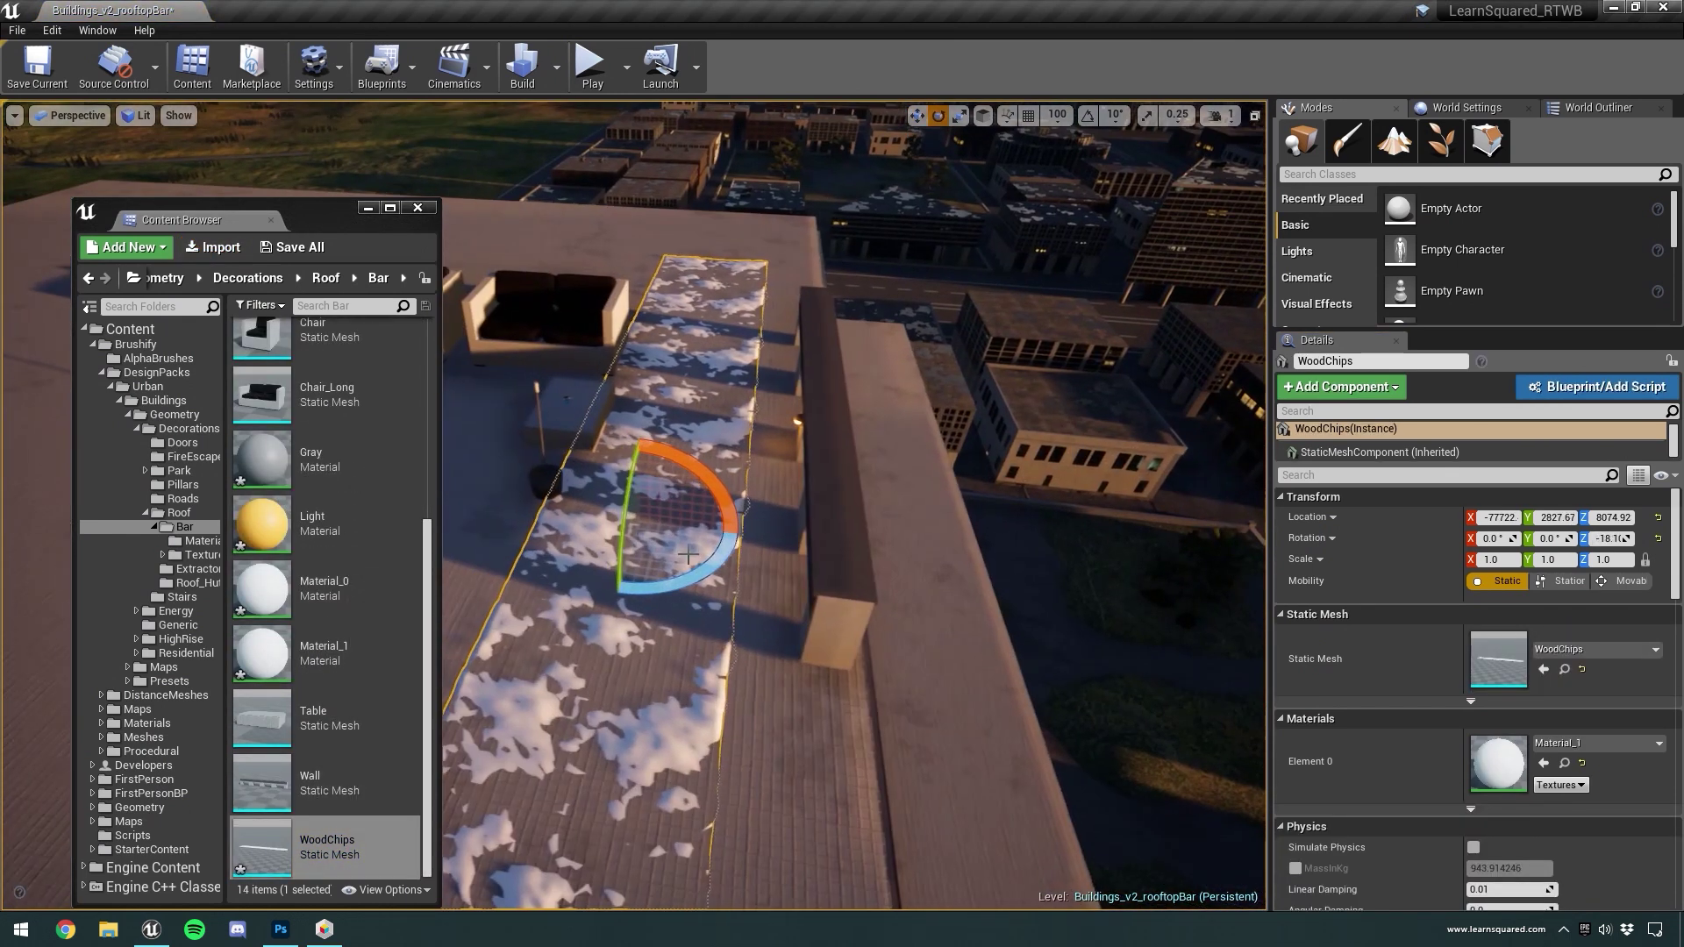
key("w")
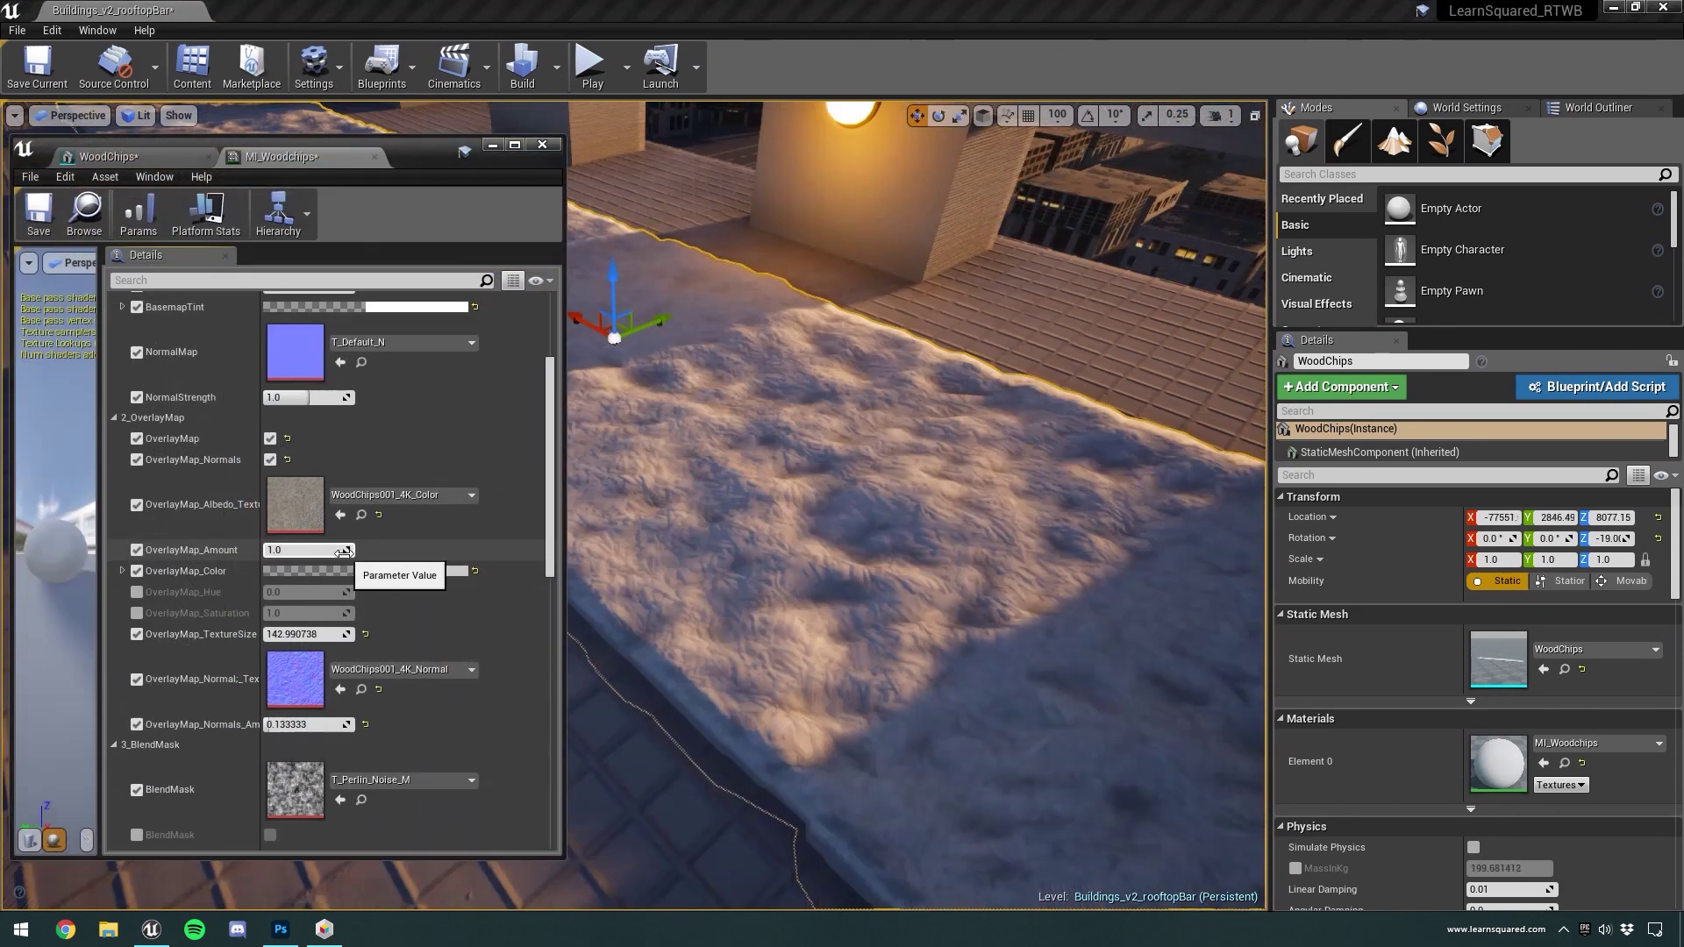
Tint the MI_Woodchips overlay colour toward a warm orange-pink
left_click(369, 561)
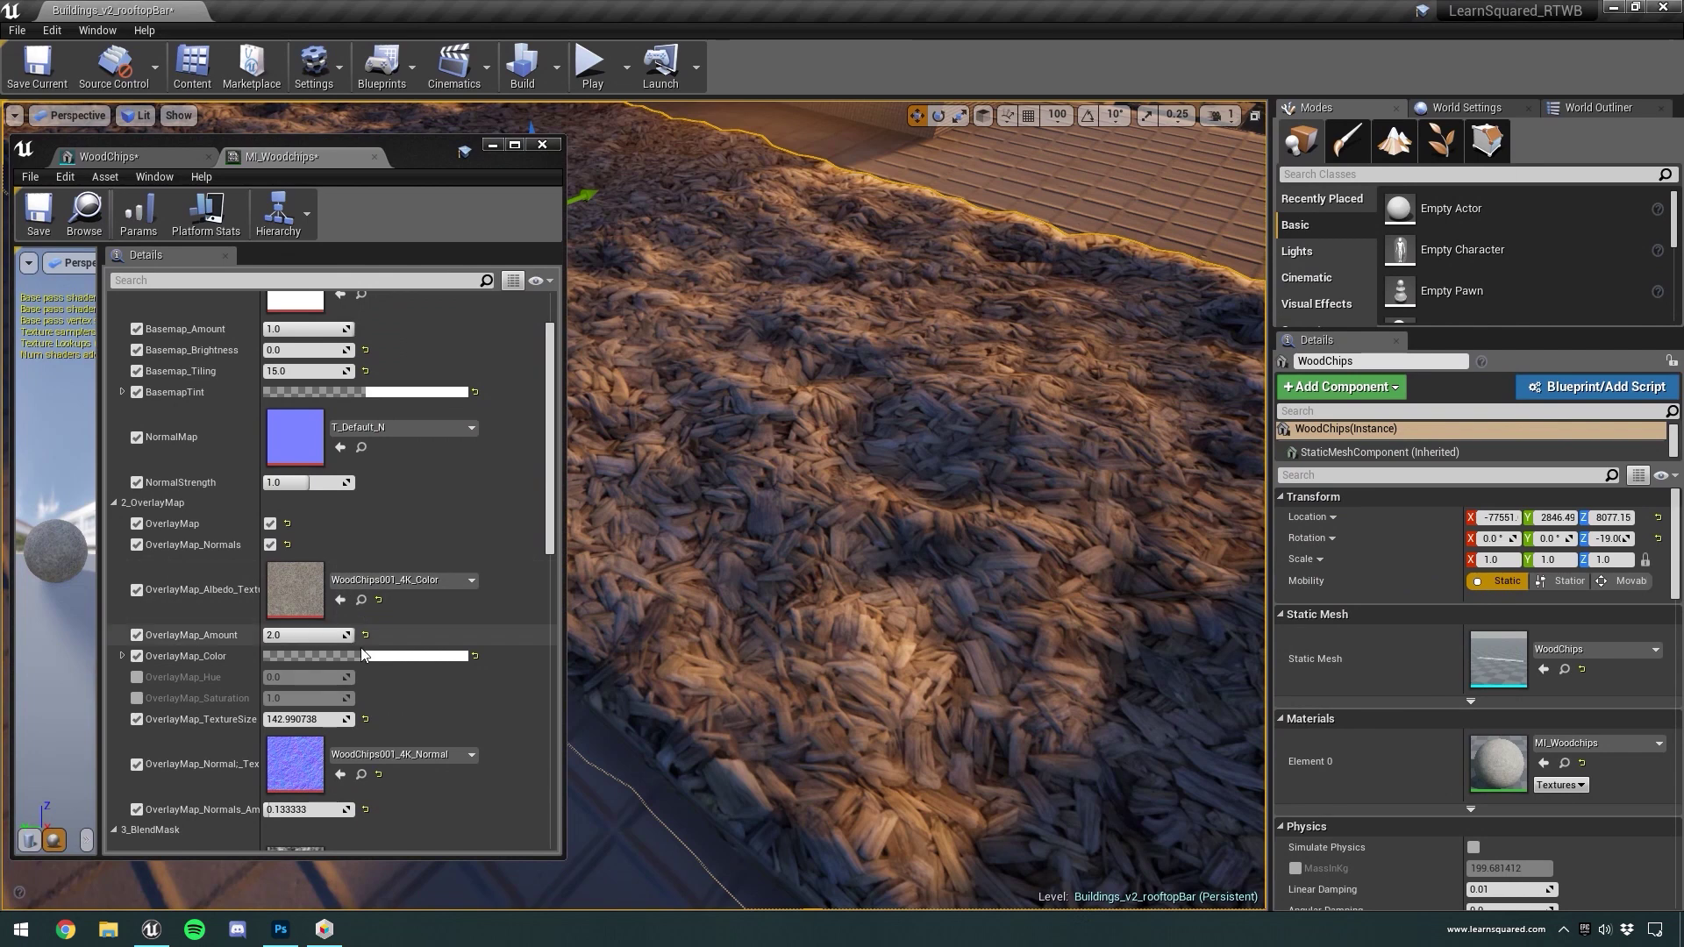
left_click(361, 653)
left_click_drag(525, 598, 541, 597)
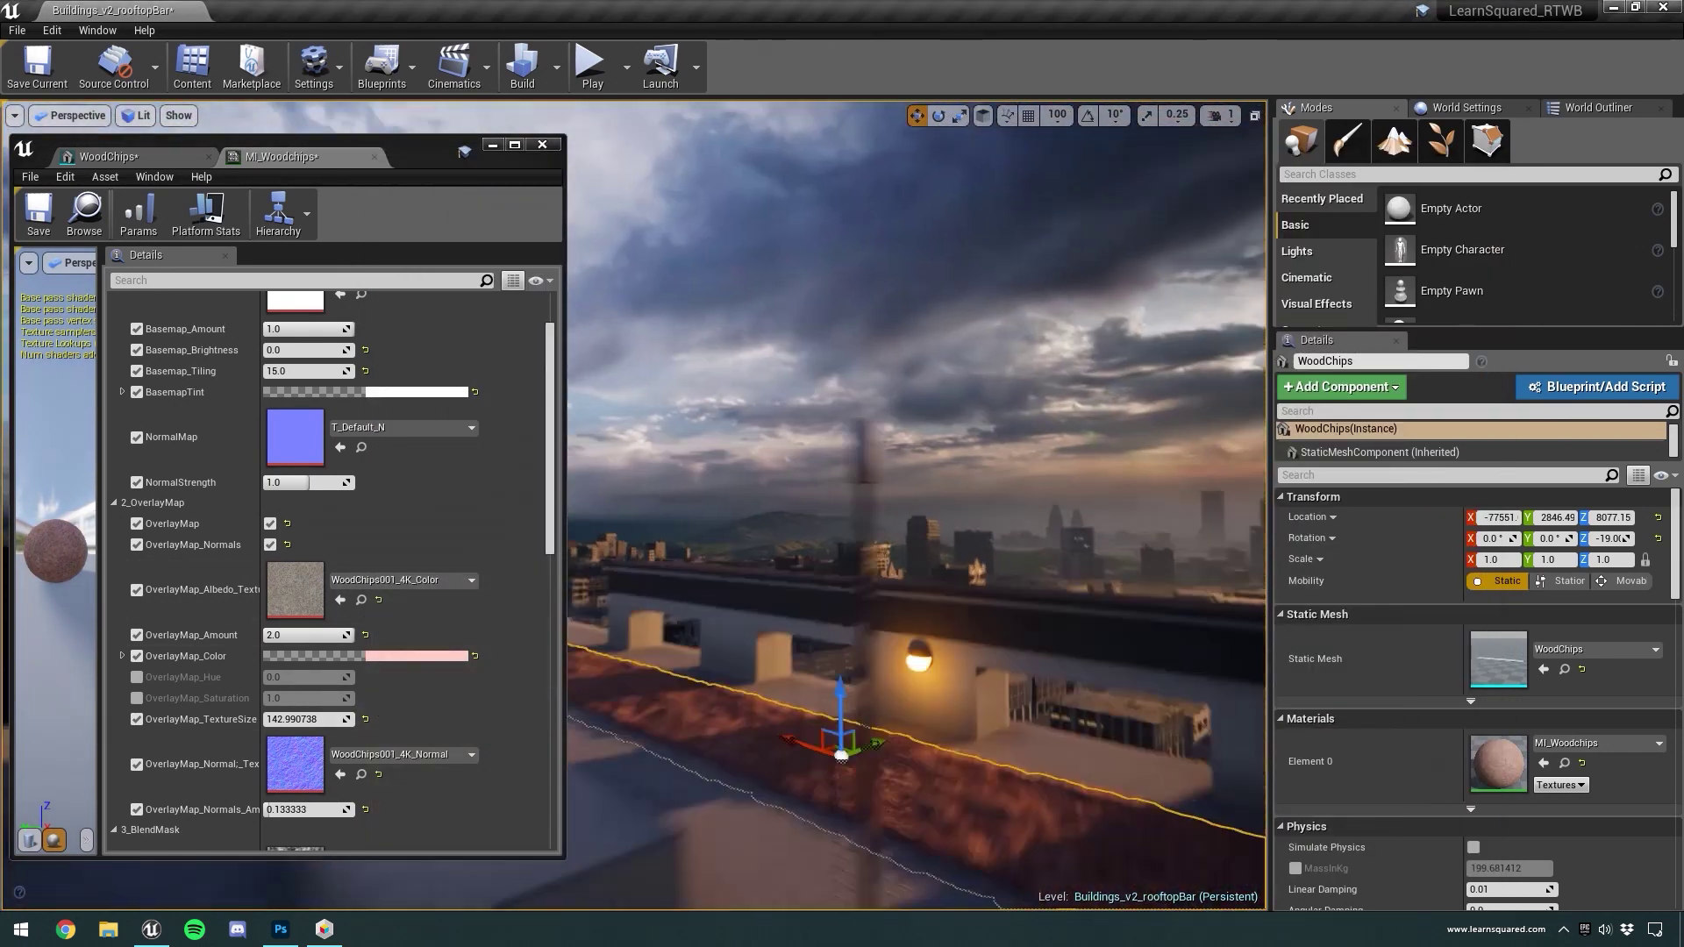
left_click(373, 655)
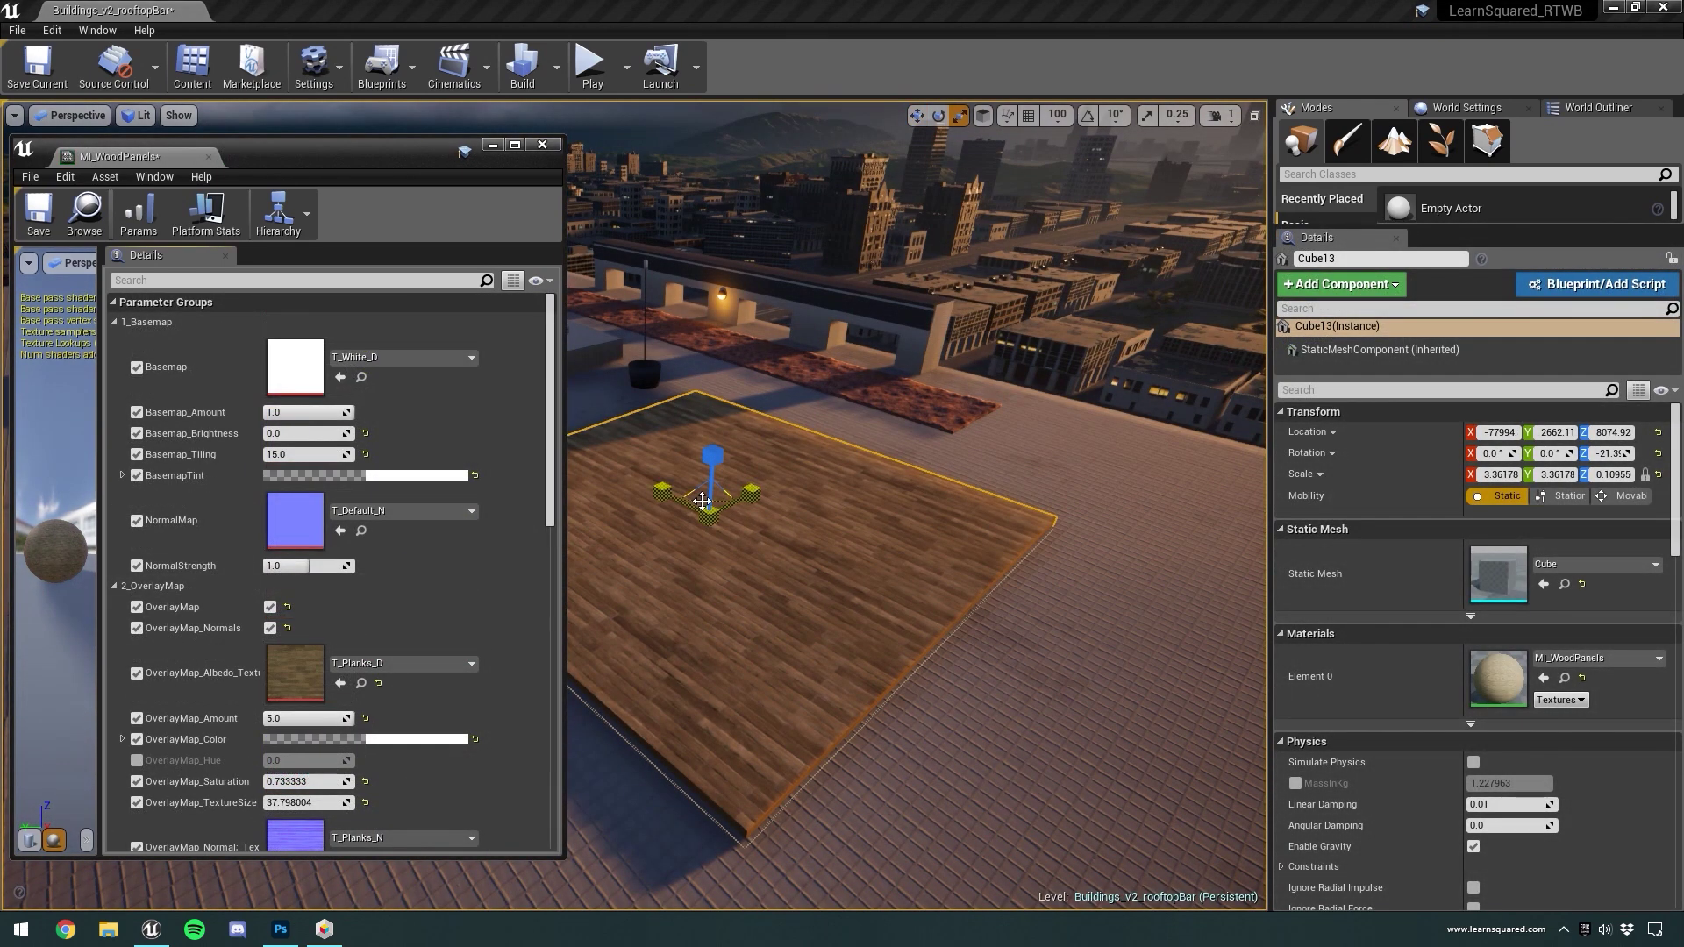
Scale Cube13's wood floor across the roof, set plank texture size near 16.96, and reposition it
left_click_drag(703, 501, 768, 479)
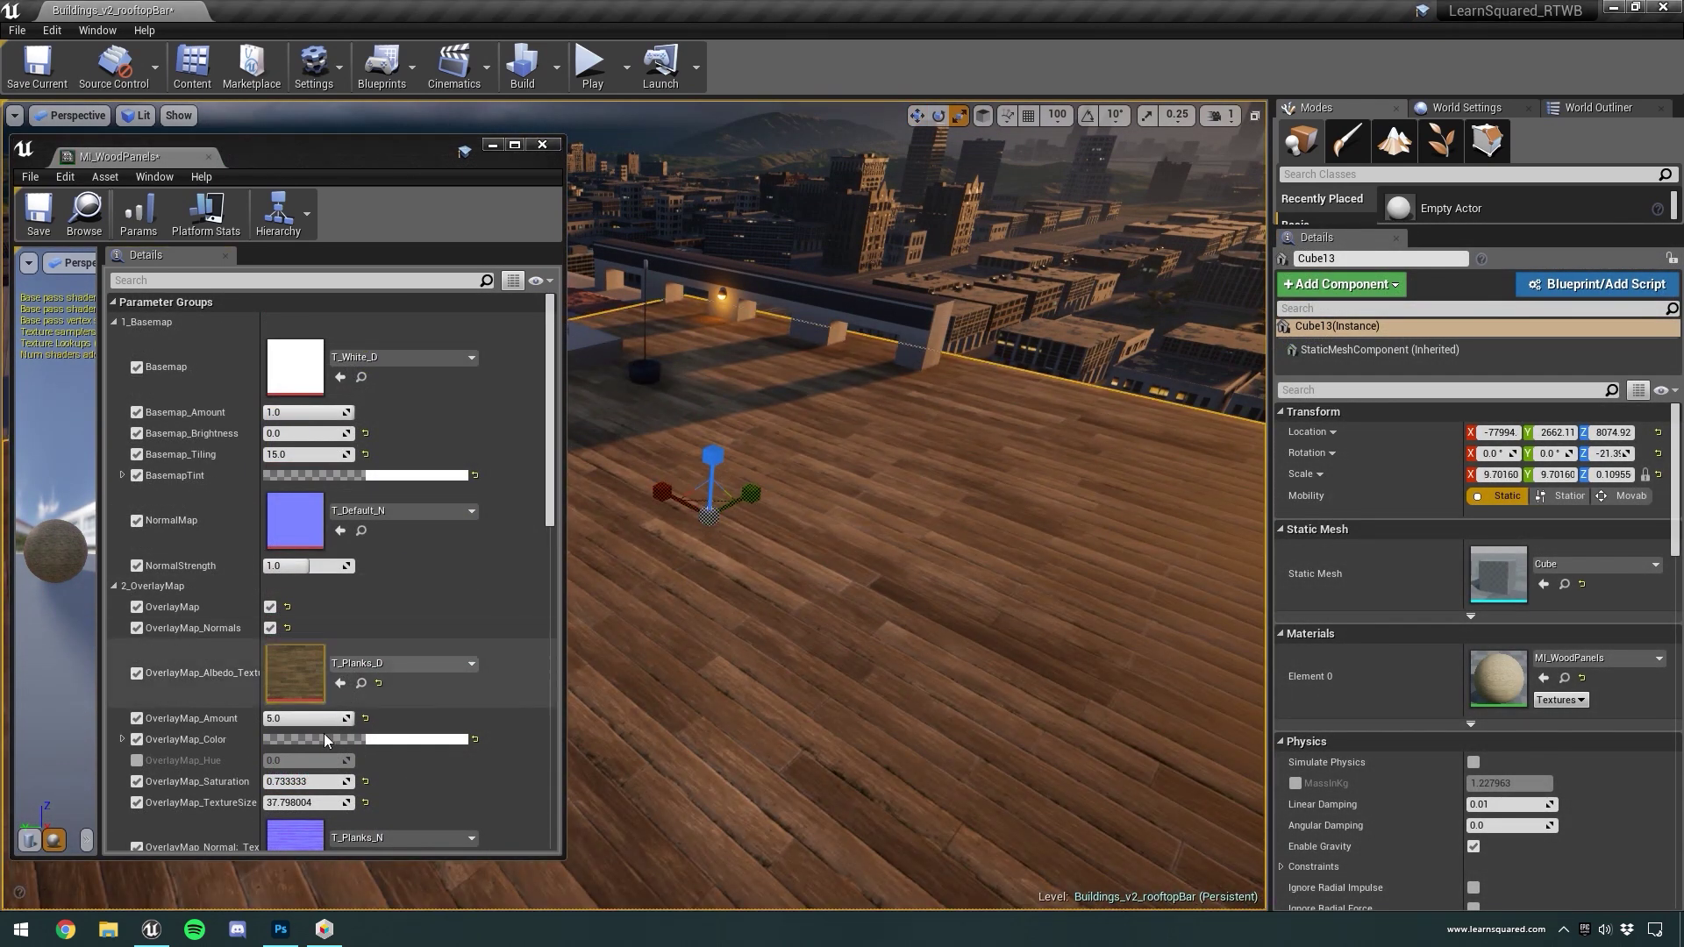
left_click_drag(302, 802, 272, 802)
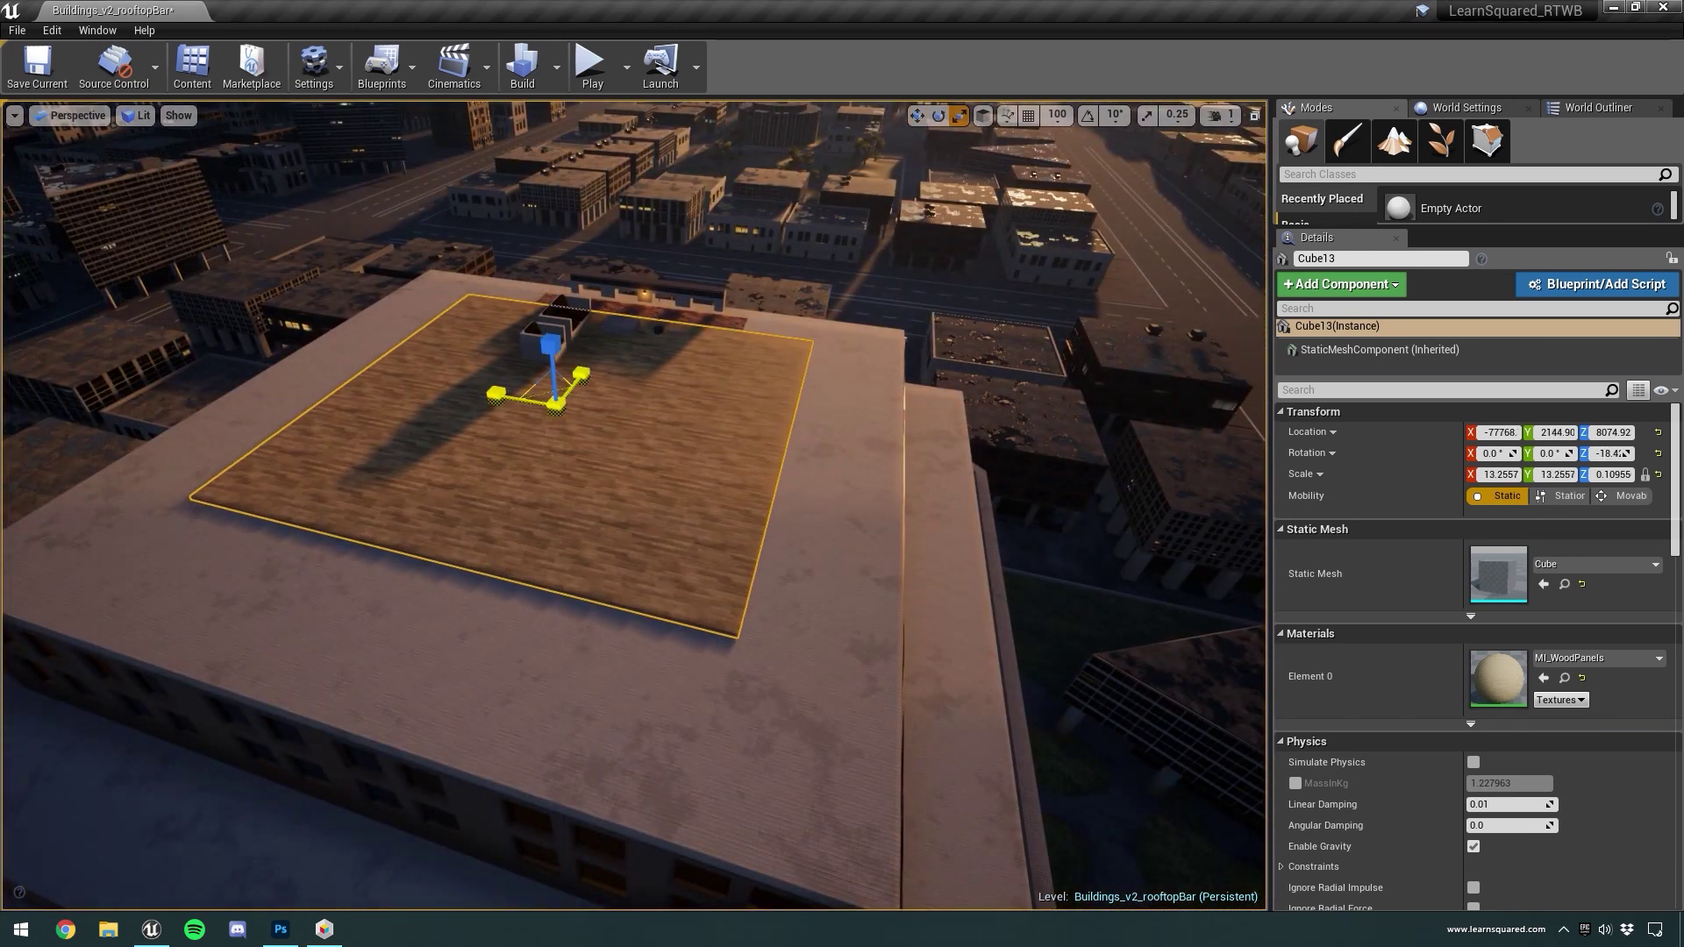
mouse_move(555, 405)
left_mouse_down()
mouse_move(579, 397)
mouse_move(564, 411)
left_mouse_up()
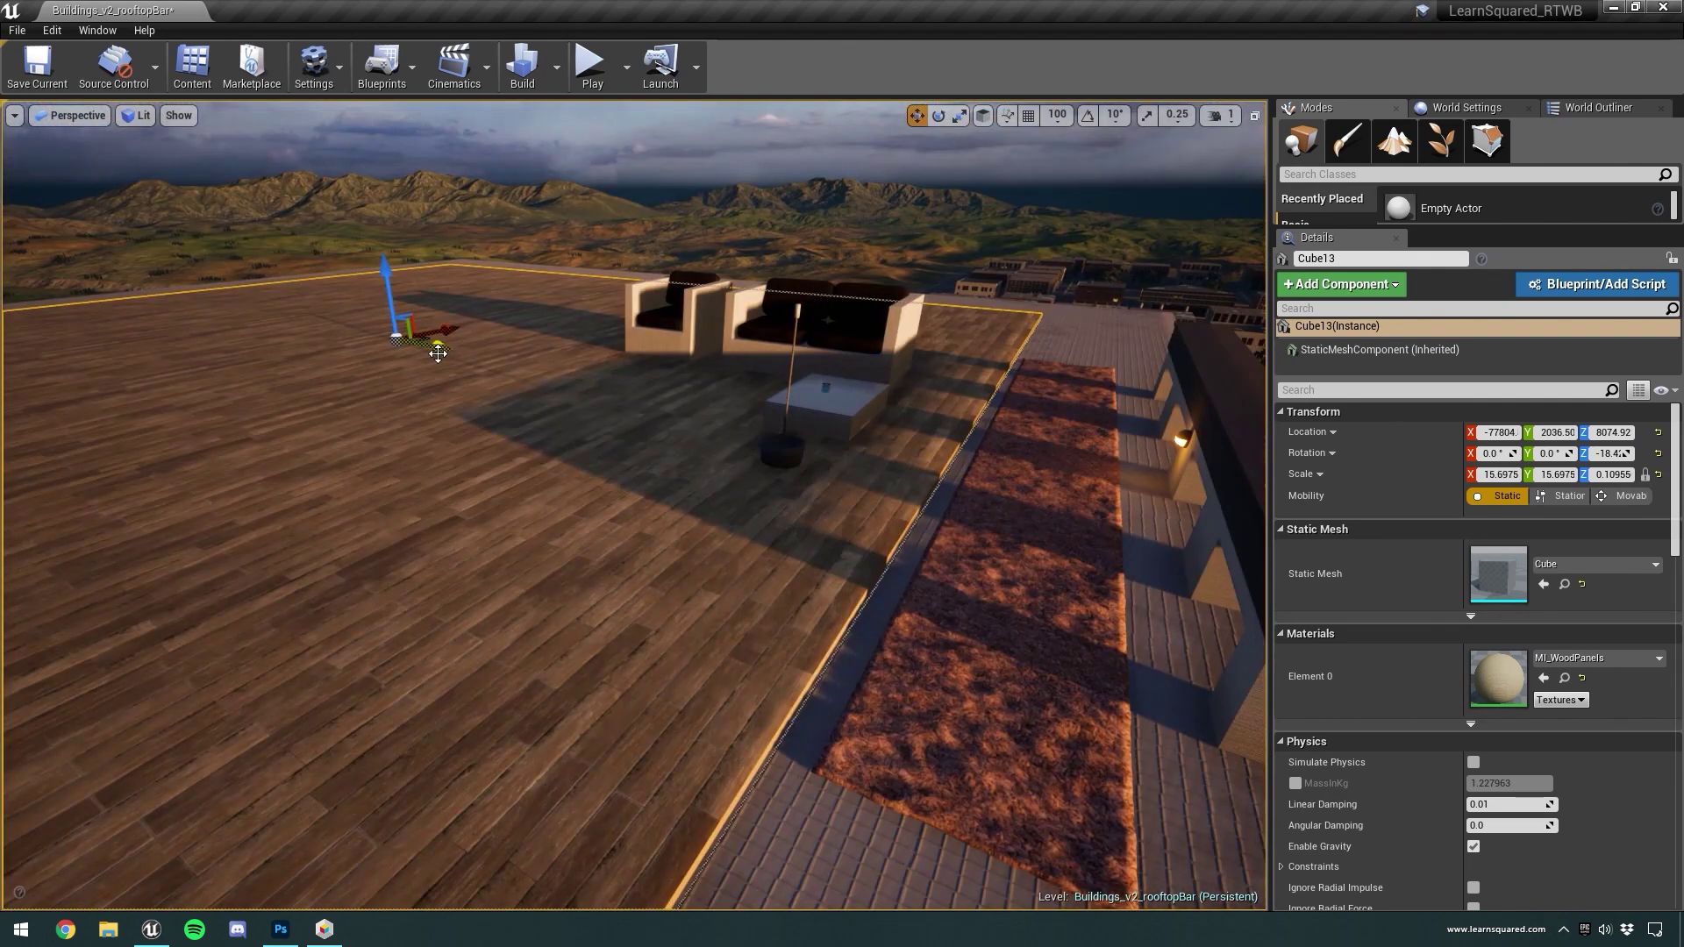
left_click_drag(438, 353, 450, 356)
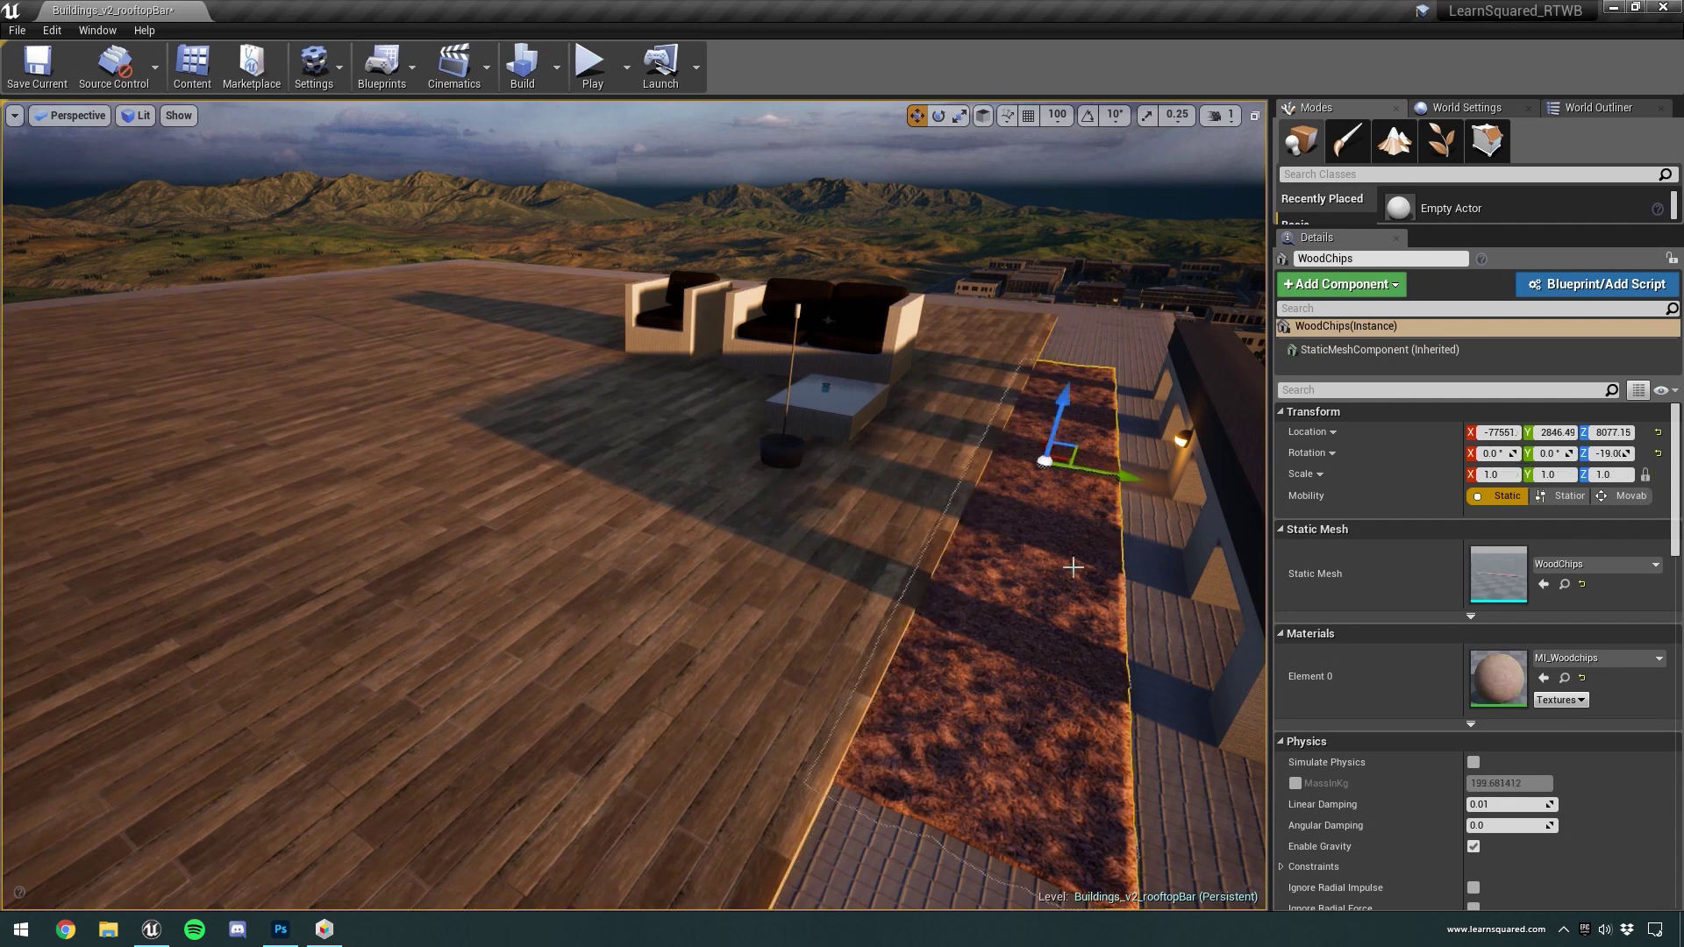
Nudge the wood-chip strip and assign MI_Woodchips to the planter's soil element
left_click_drag(1099, 473, 1112, 478)
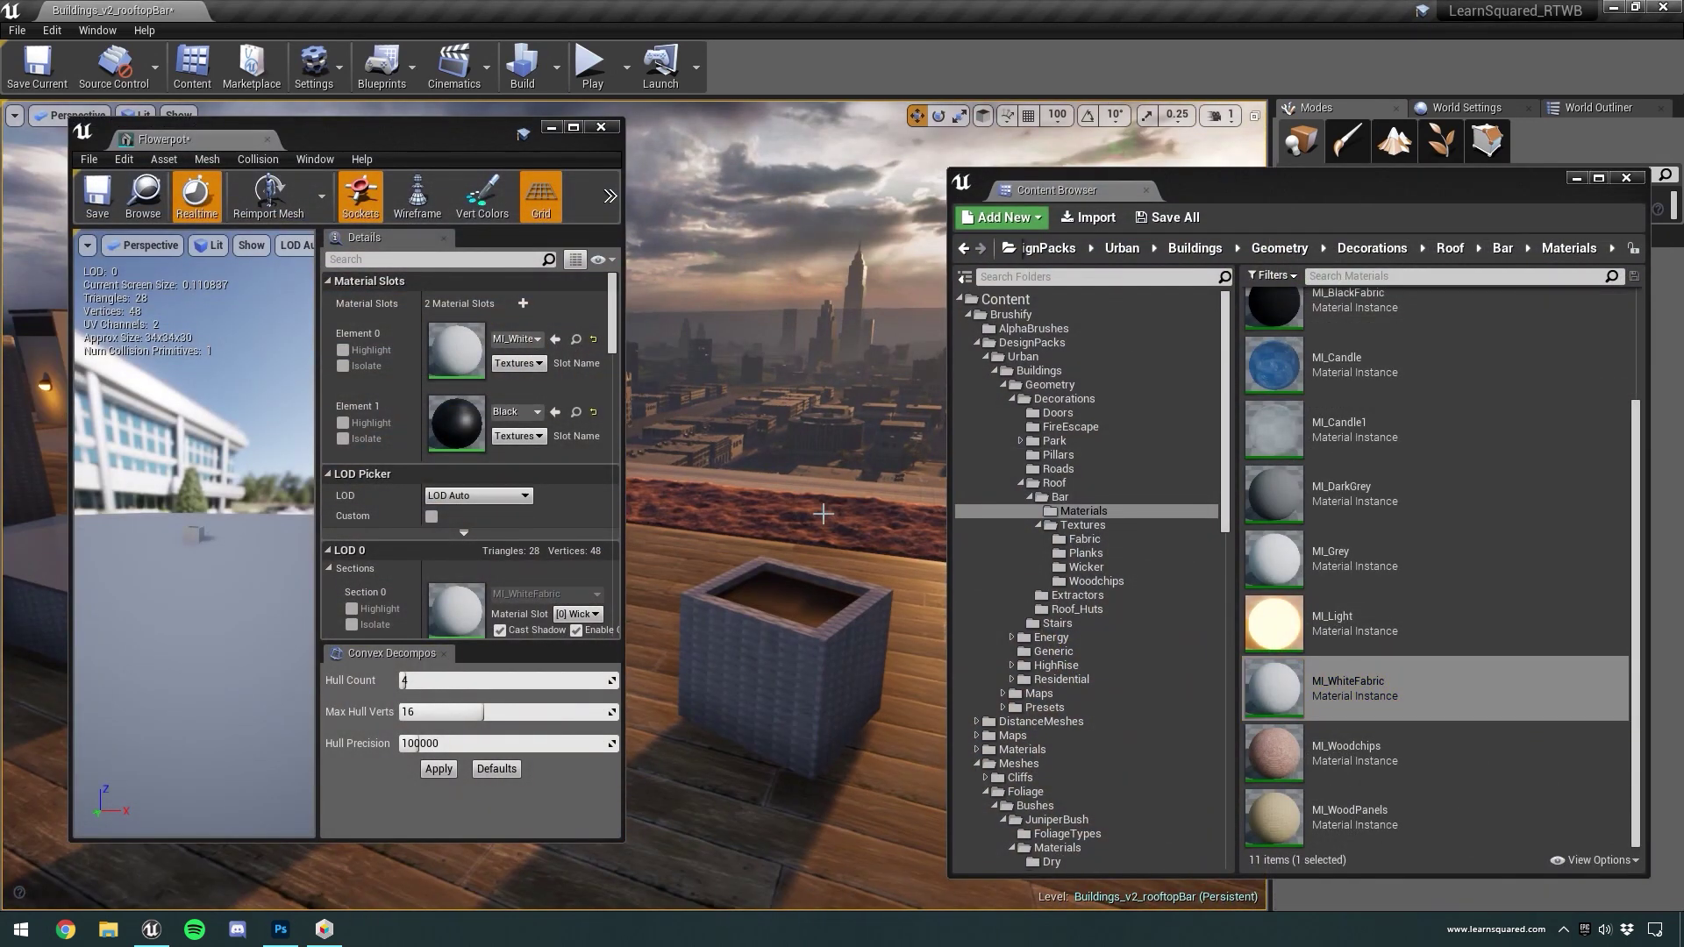
left_click(1274, 753)
left_click(556, 339)
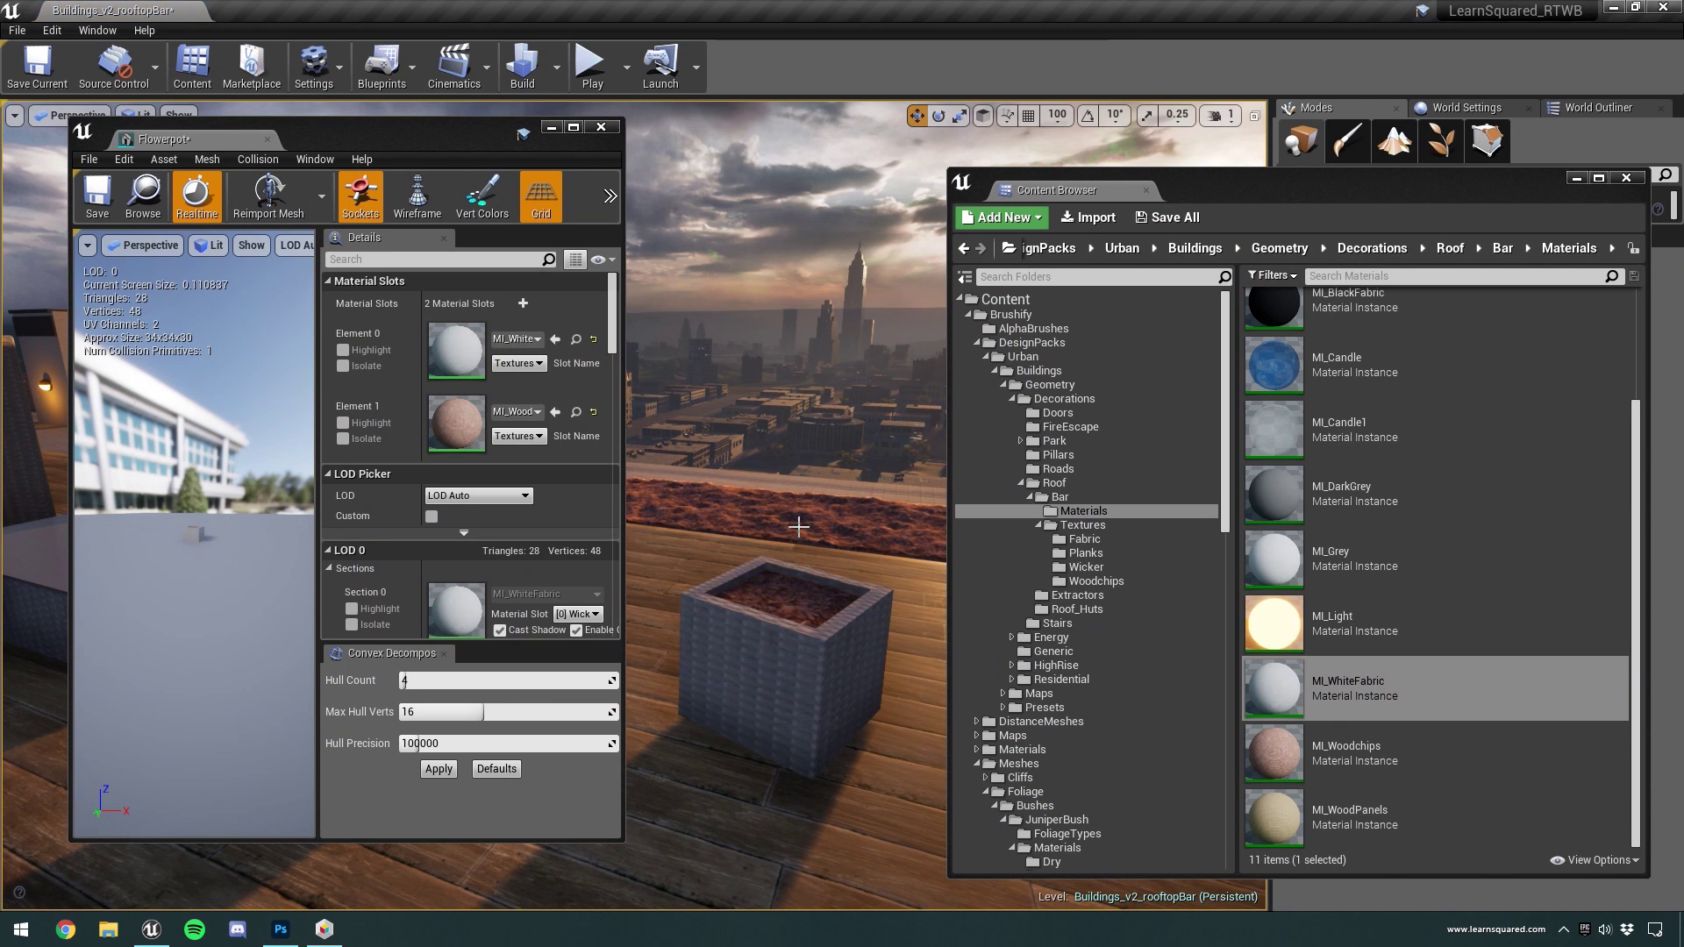
left_click(601, 128)
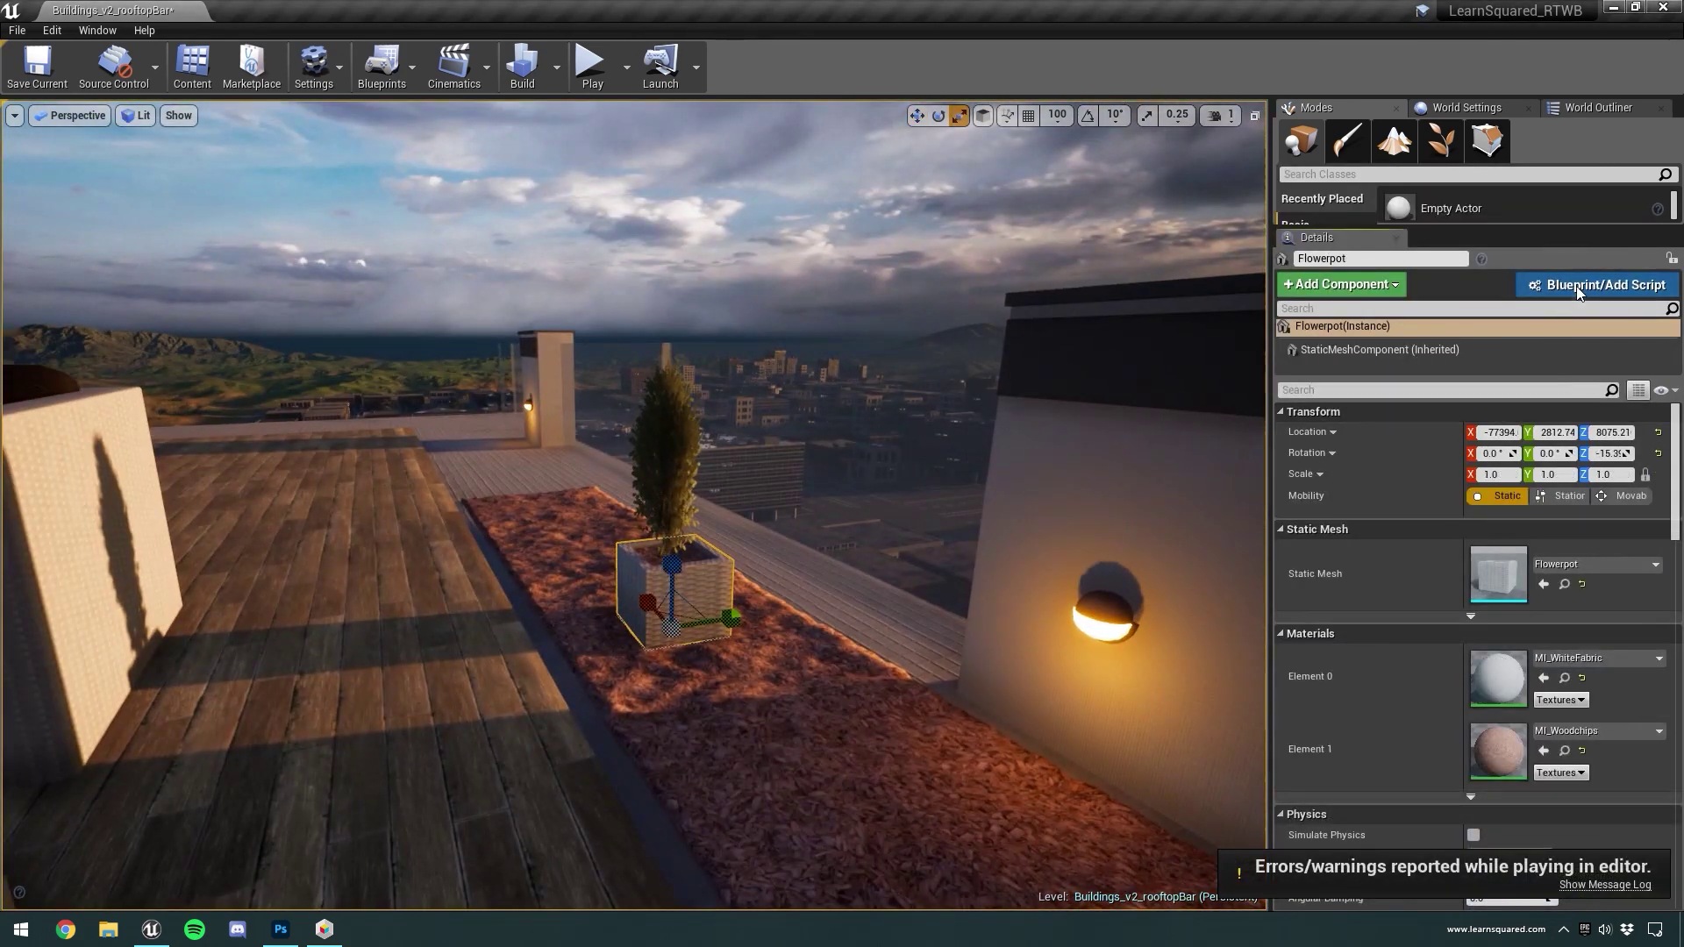
Create the BP_Flowerpot blueprint with the bush, then compile and save it
left_click(1577, 293)
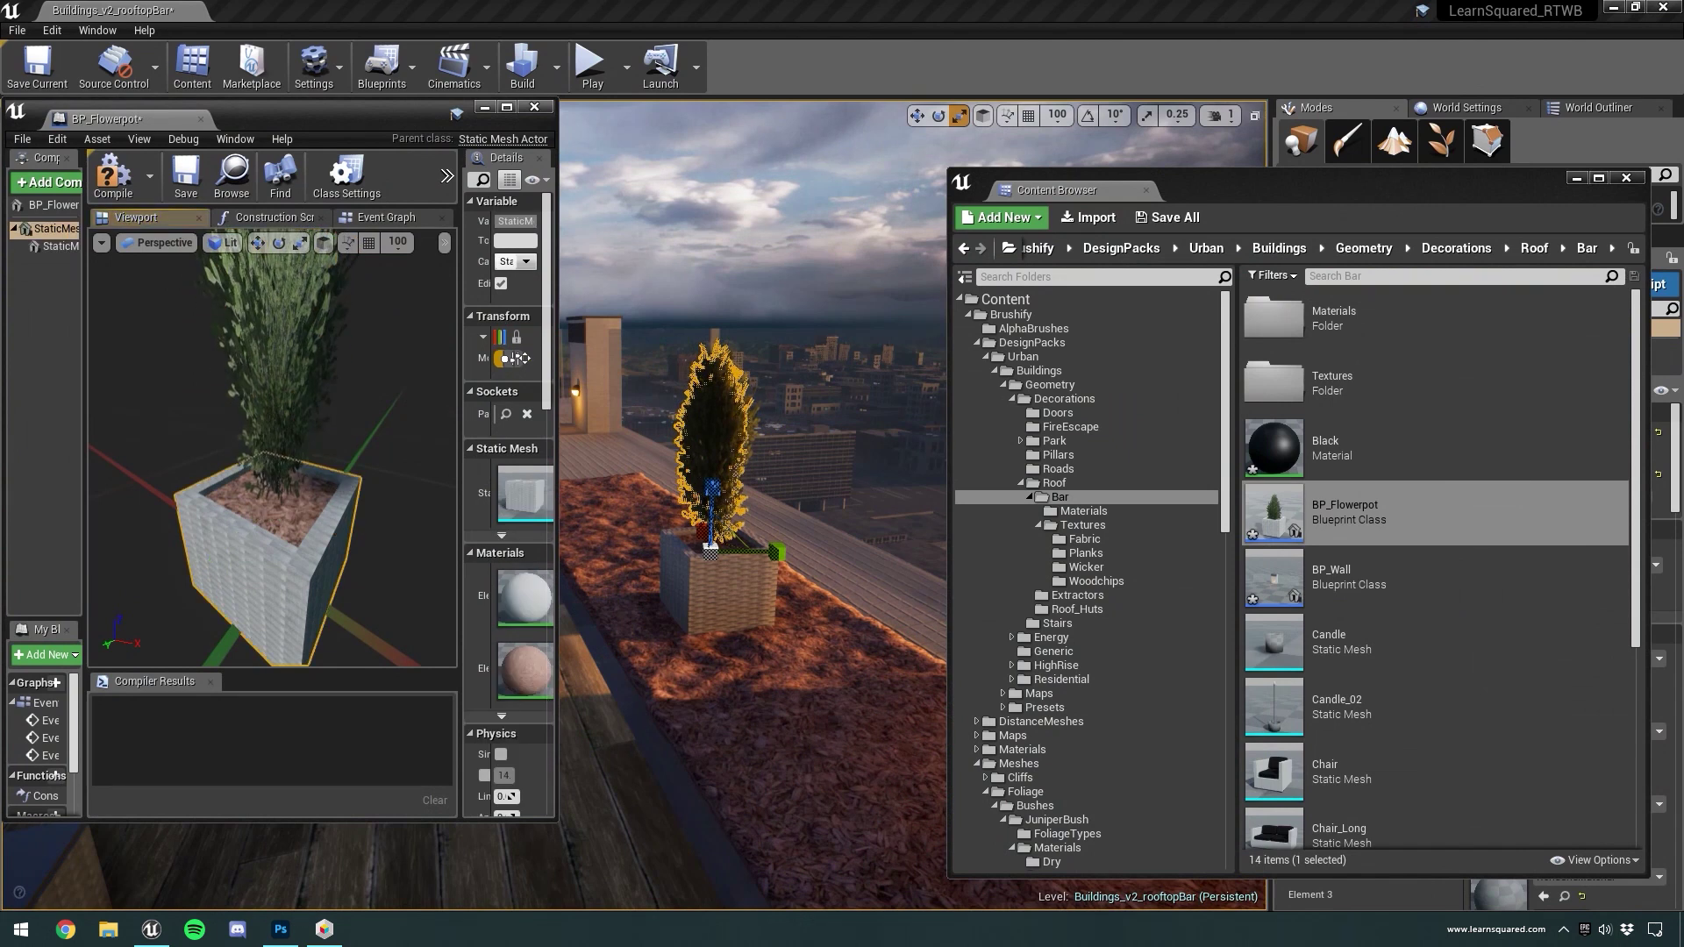
scroll(349, 462, "up", 5)
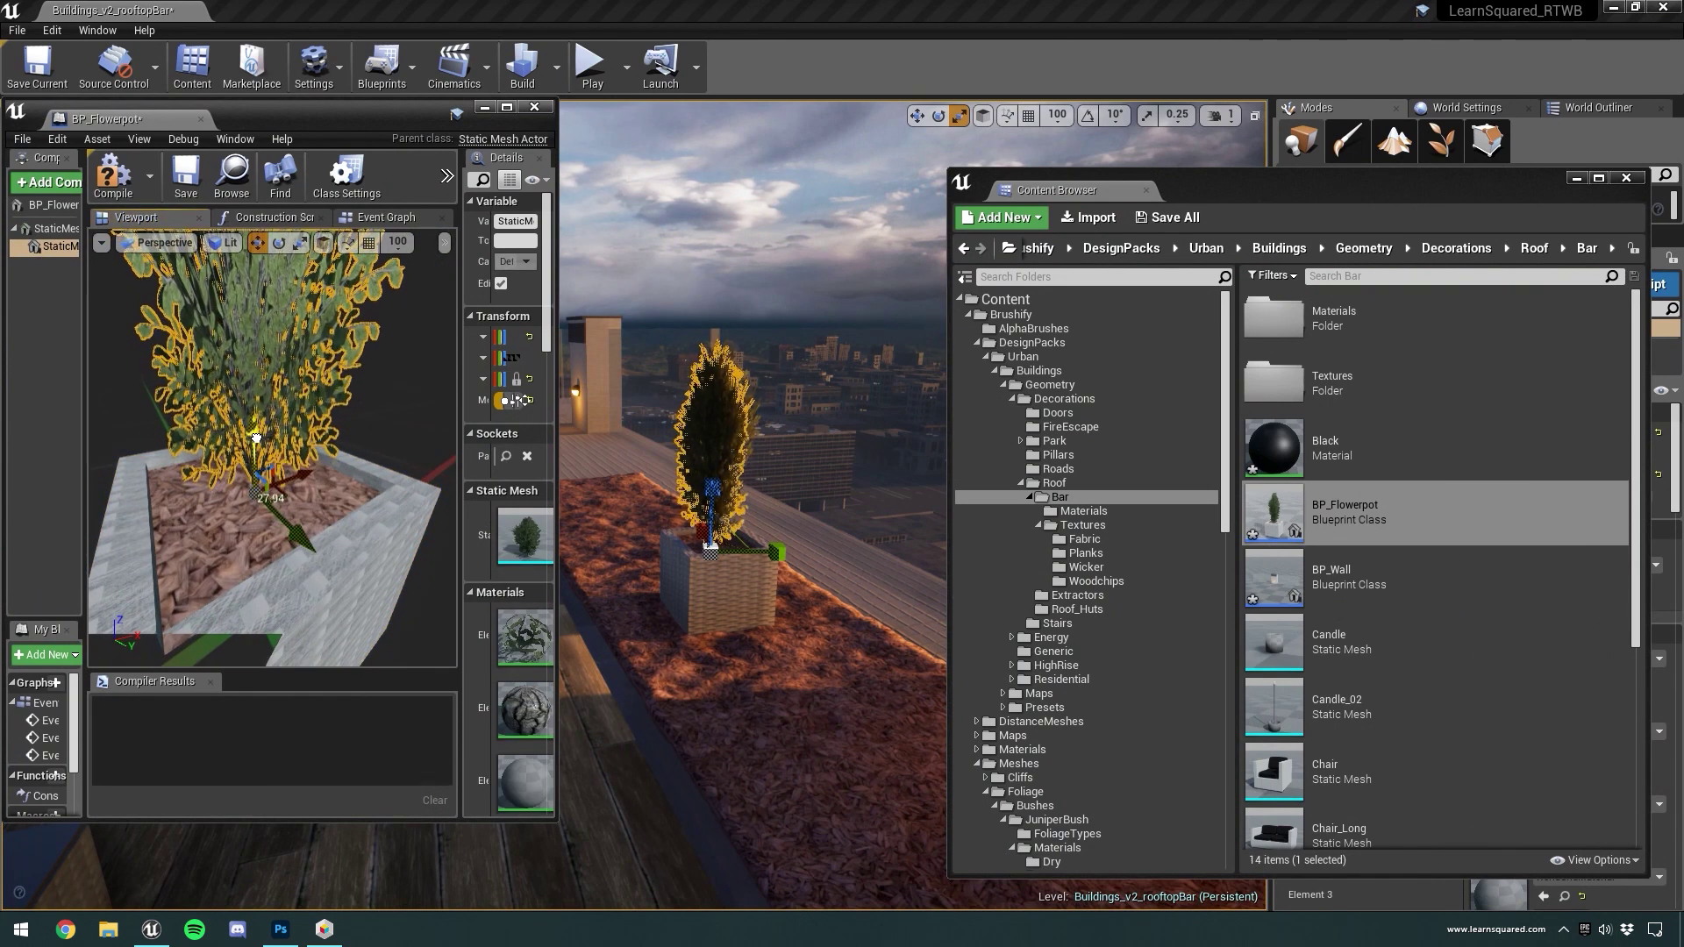
left_click(182, 190)
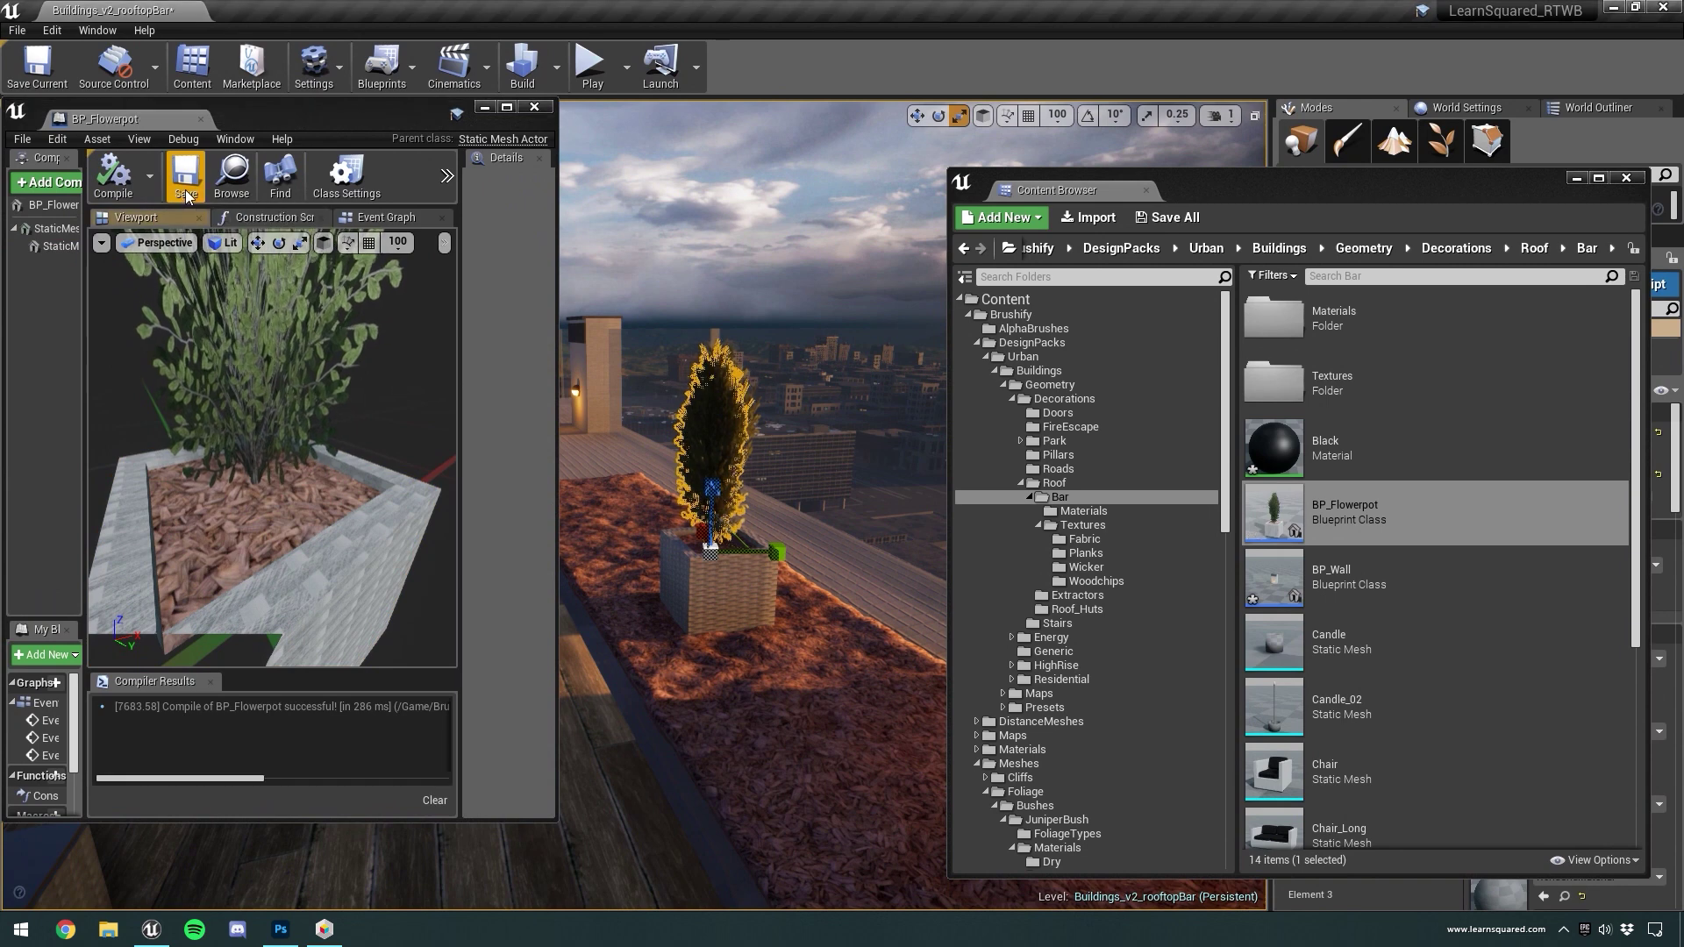
left_click_drag(334, 119, 353, 126)
left_click(562, 112)
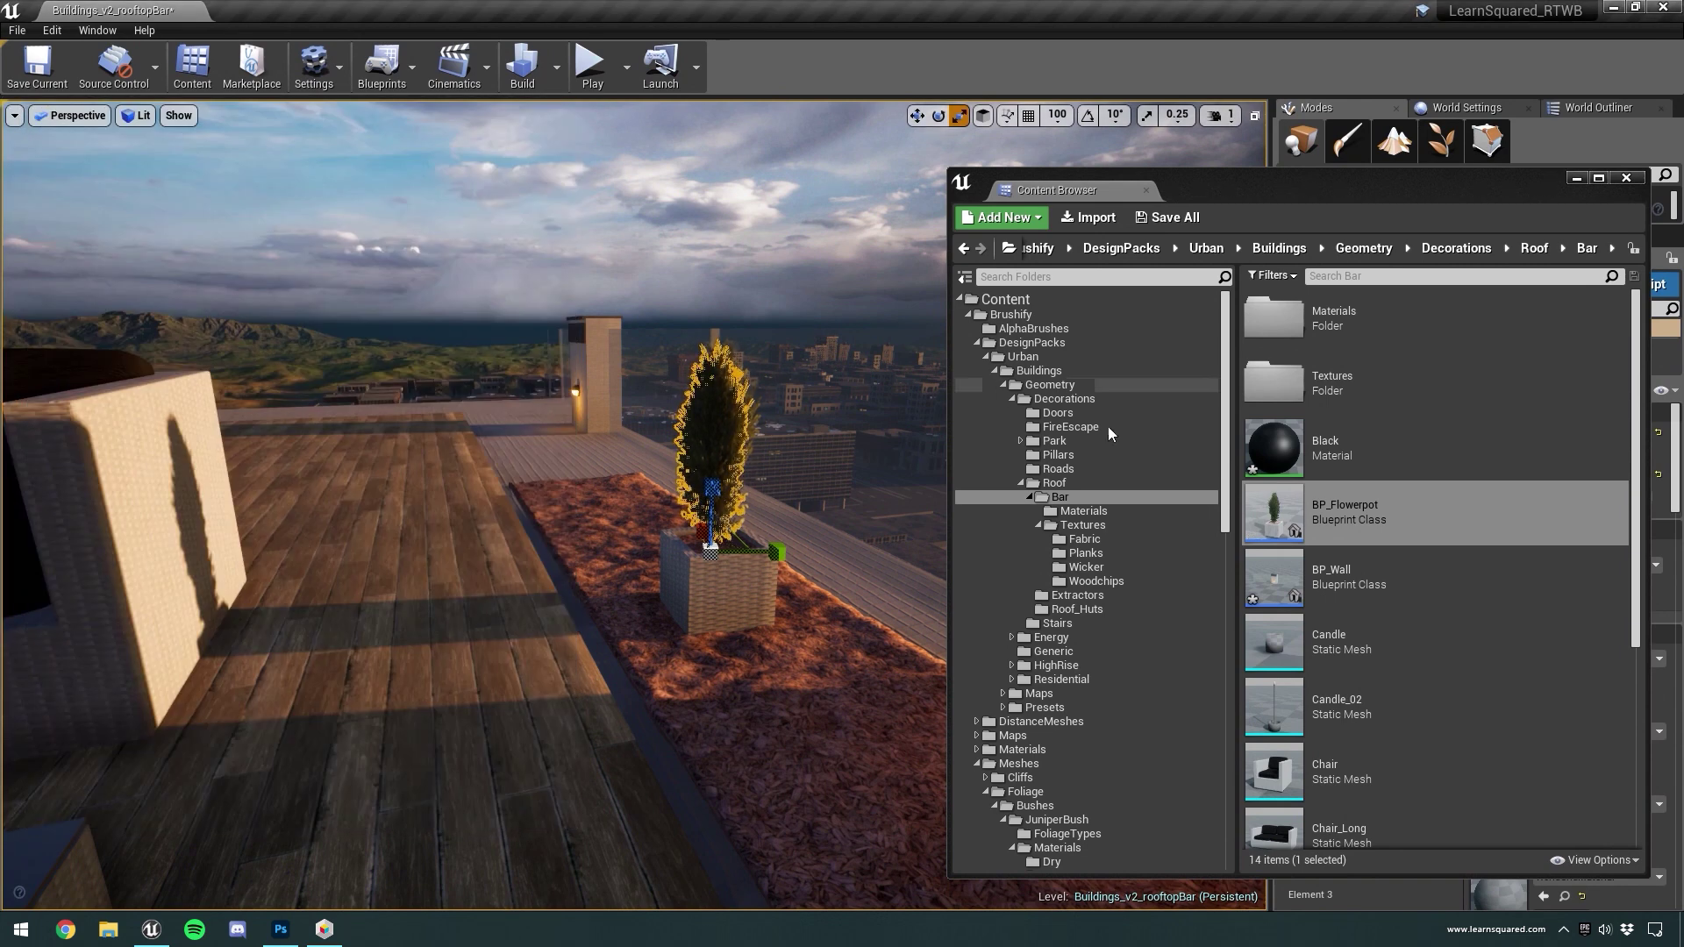
Select and frame the Cube.043 cable piece, then disable its Curve modifier in the viewport
left_click(1385, 465)
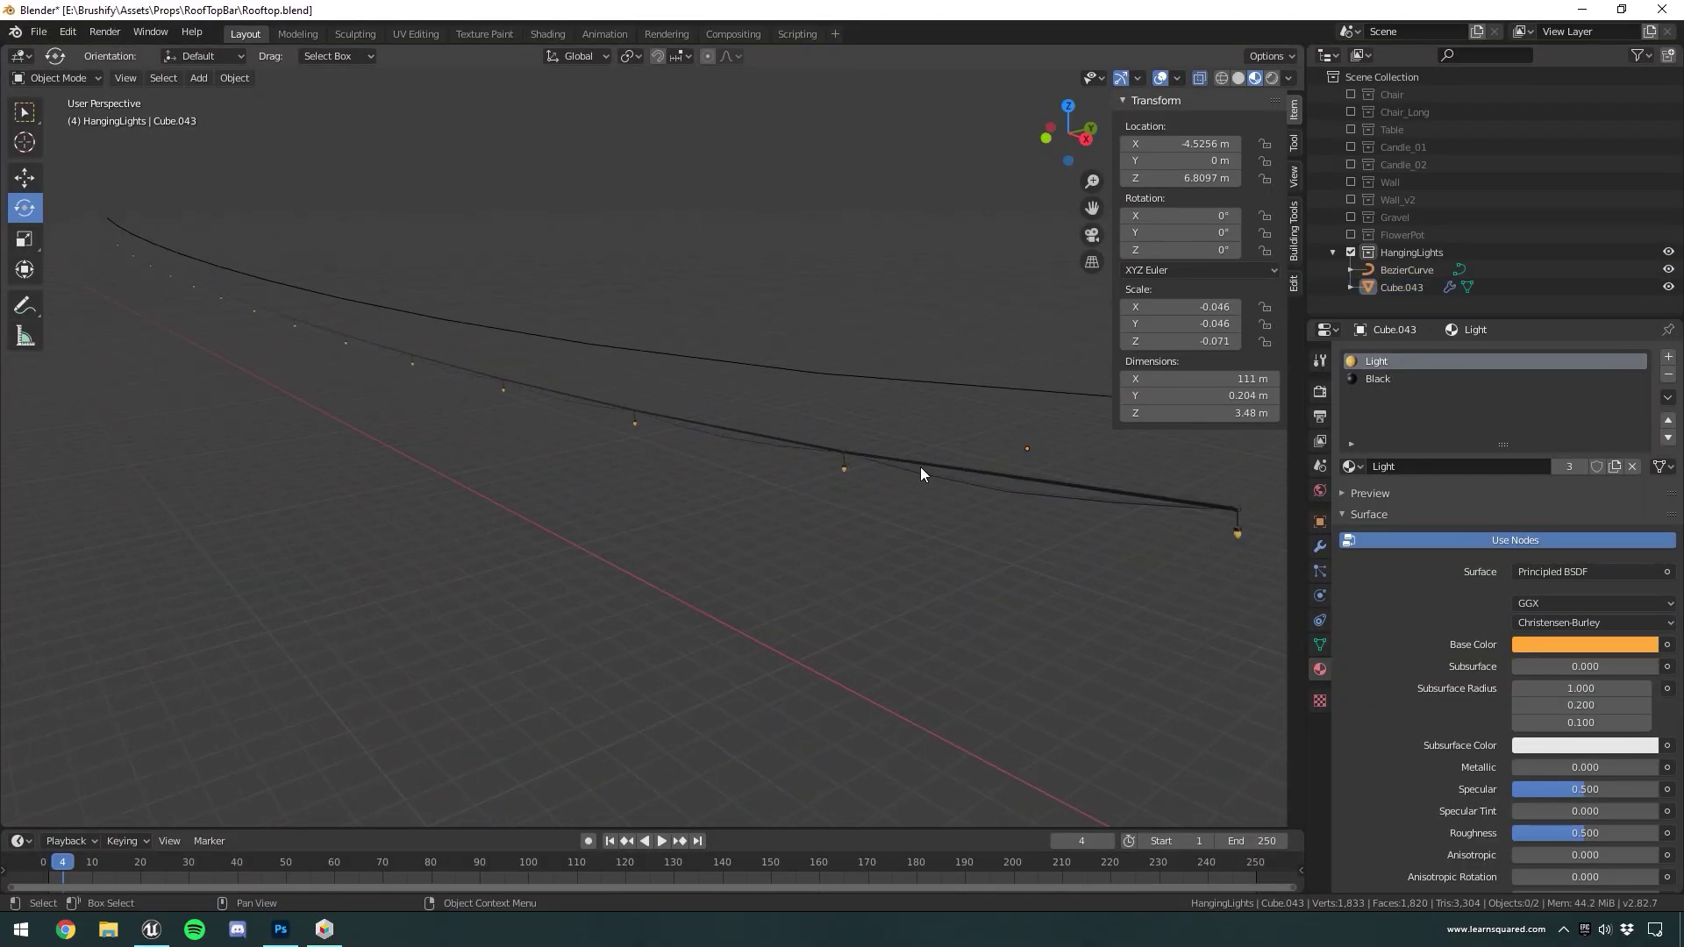
left_click(919, 467)
key("KP_Decimal")
left_click(1319, 551)
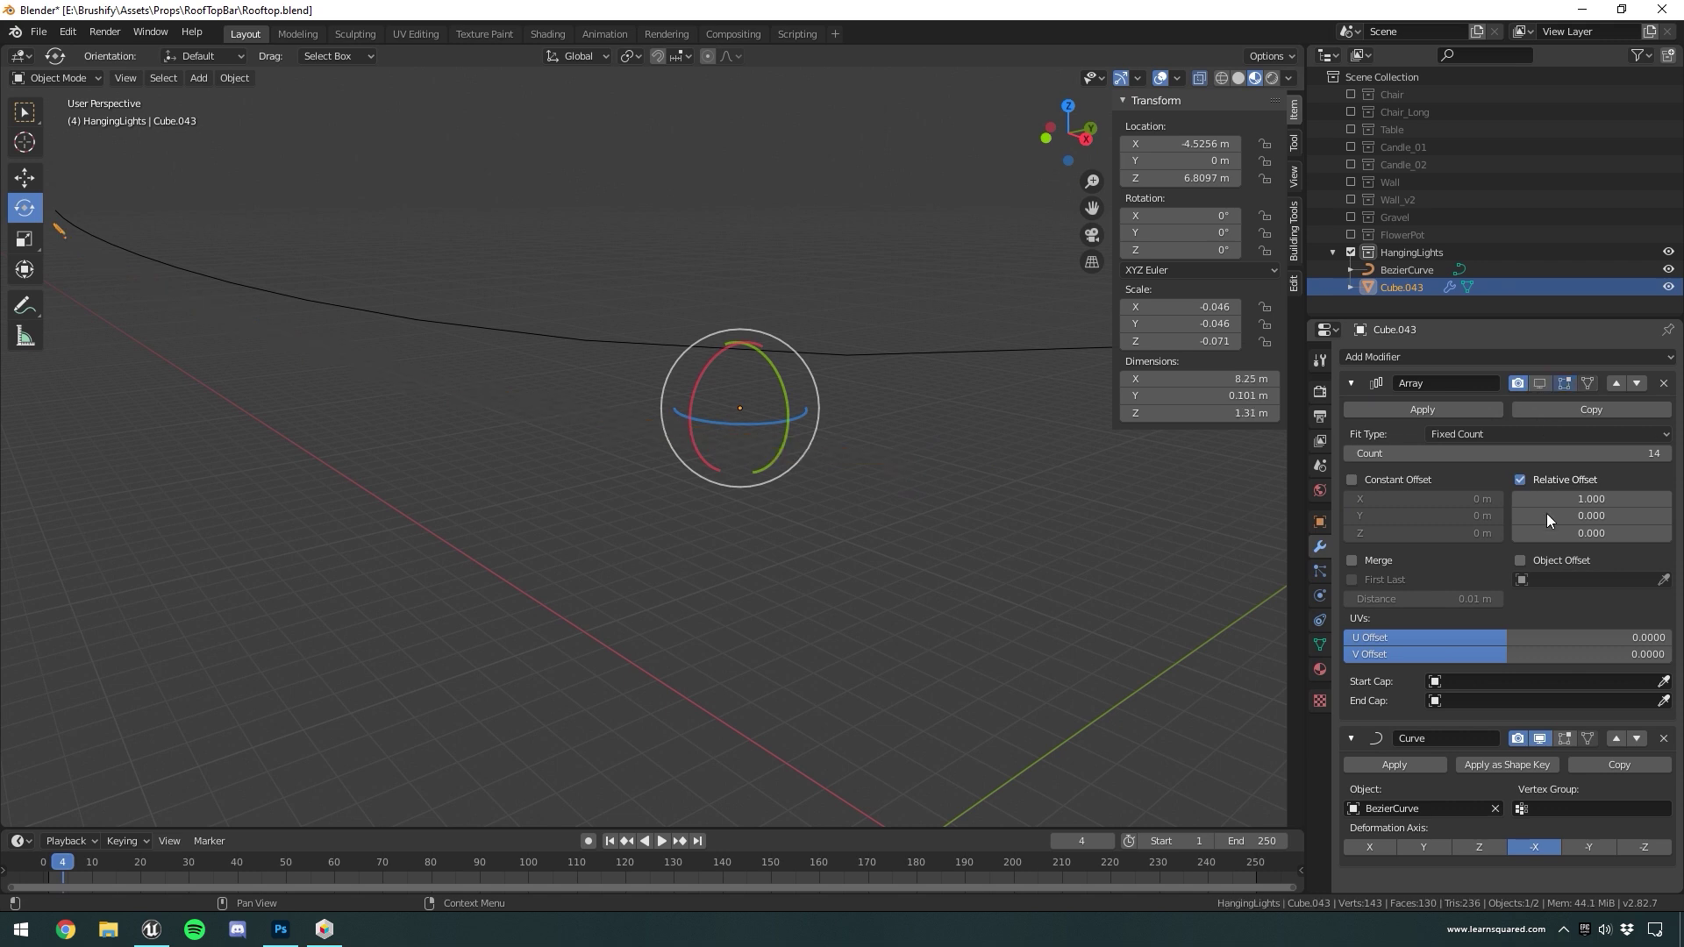
left_click(1540, 739)
Inspect the single straight lamp segment from several angles
middle_click_drag(1184, 611, 897, 539, "shift")
left_click(548, 329)
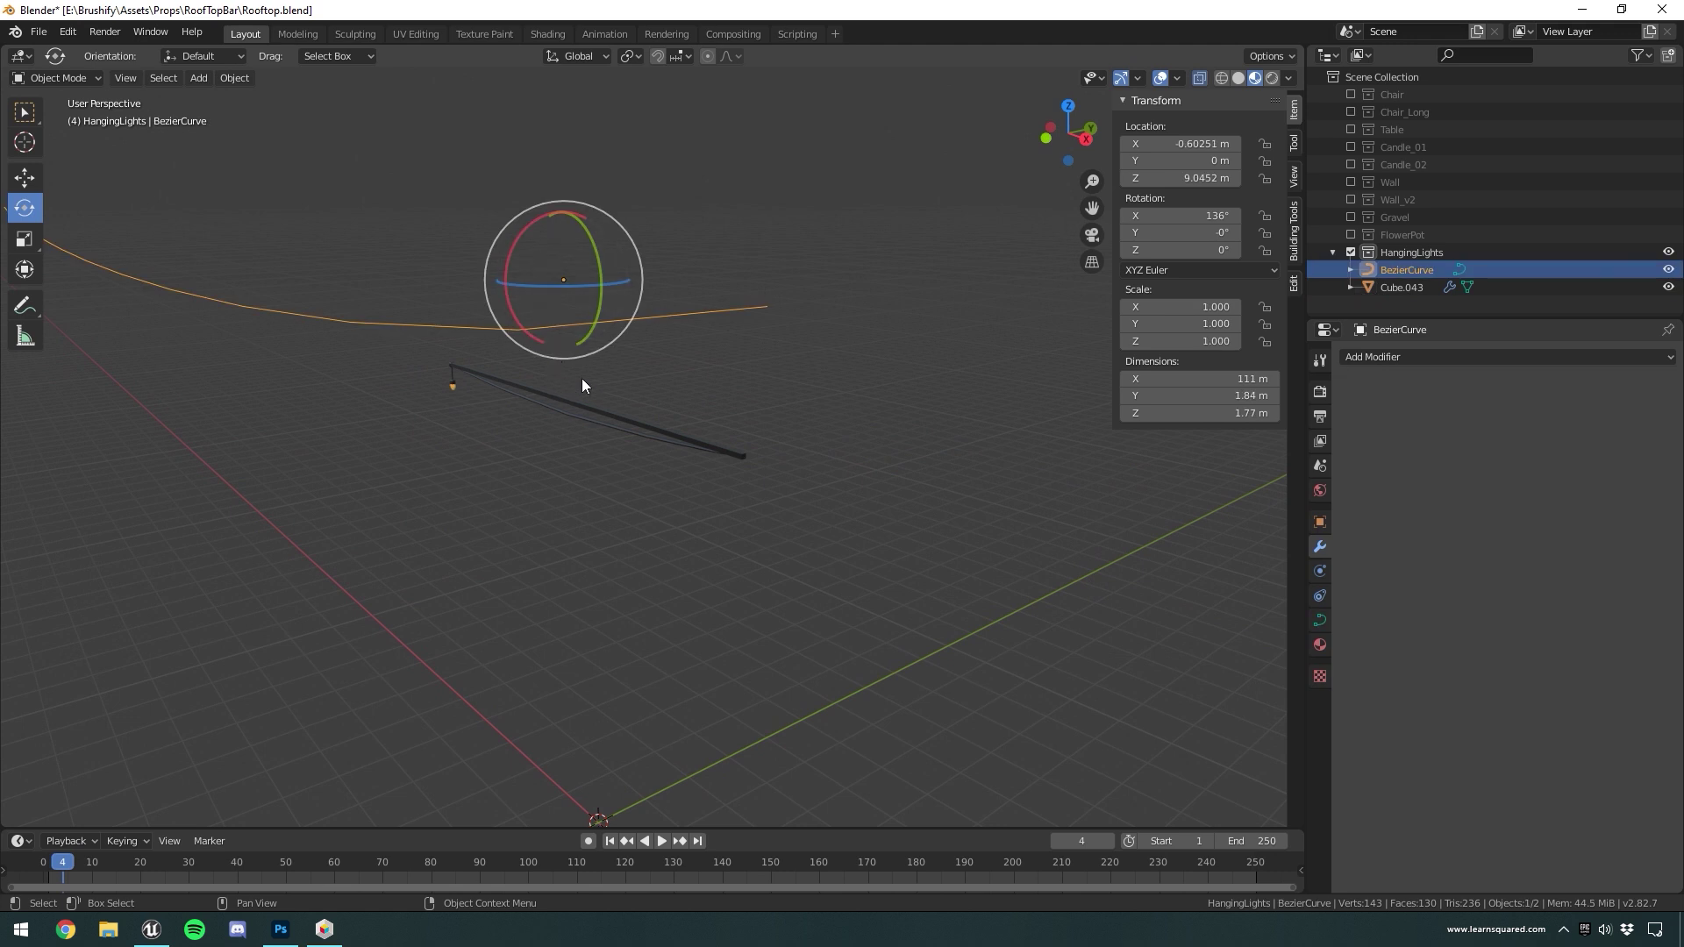
left_click(593, 375)
left_click(562, 392)
middle_click_drag(575, 412, 651, 481)
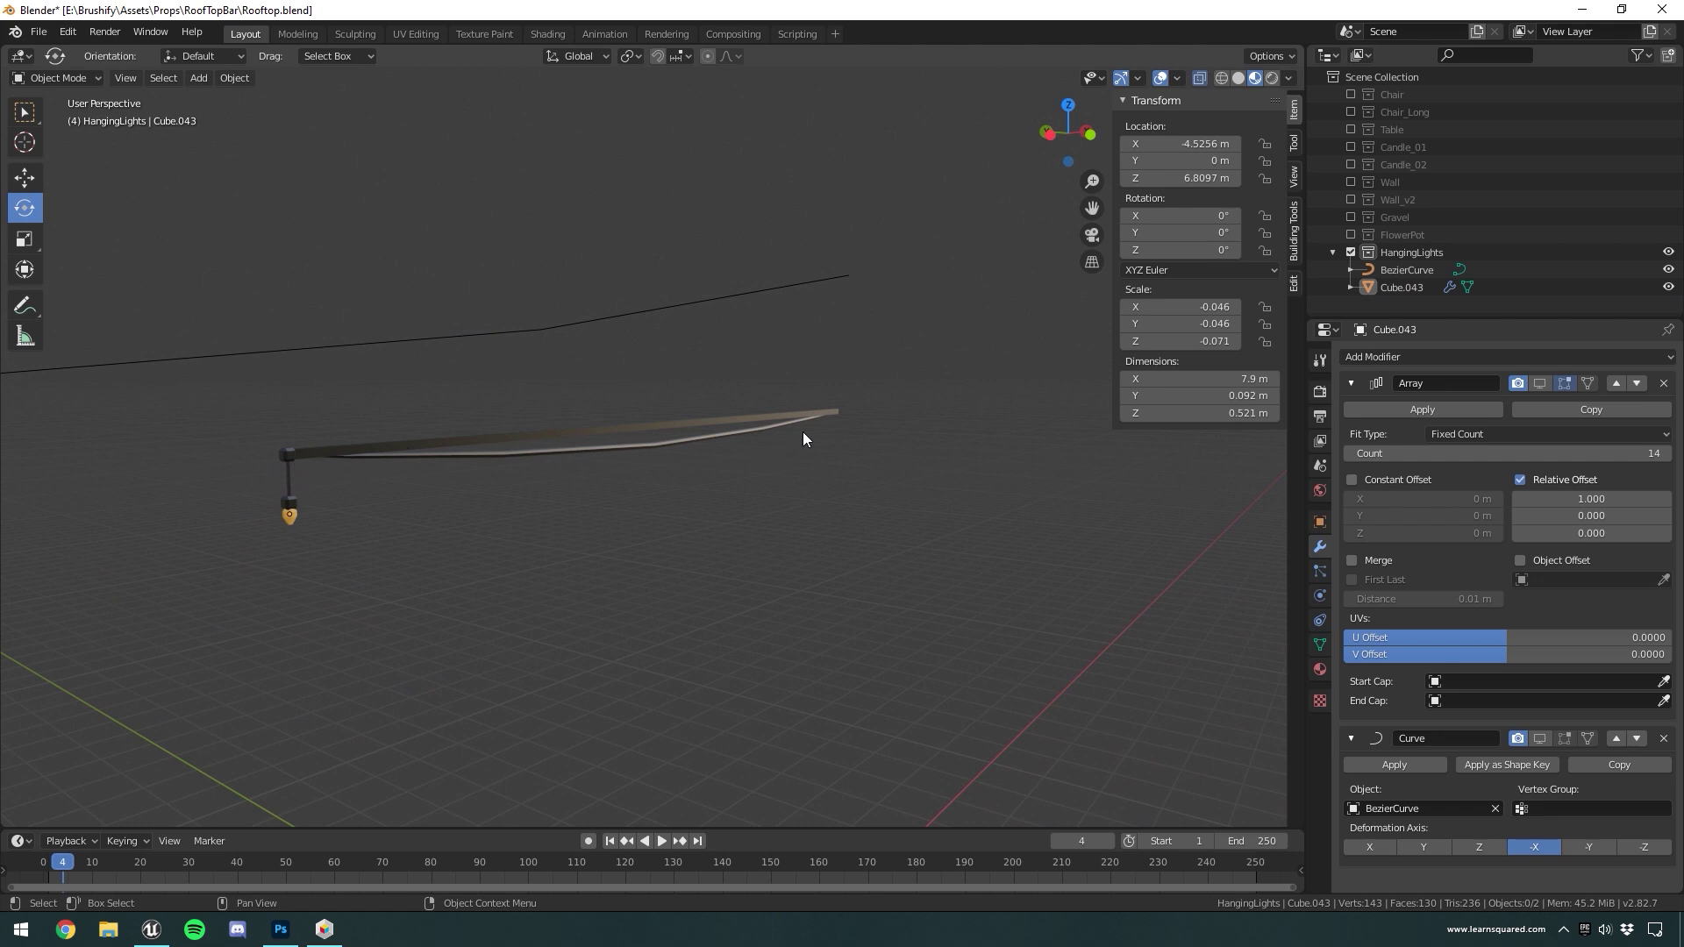
left_click(535, 458)
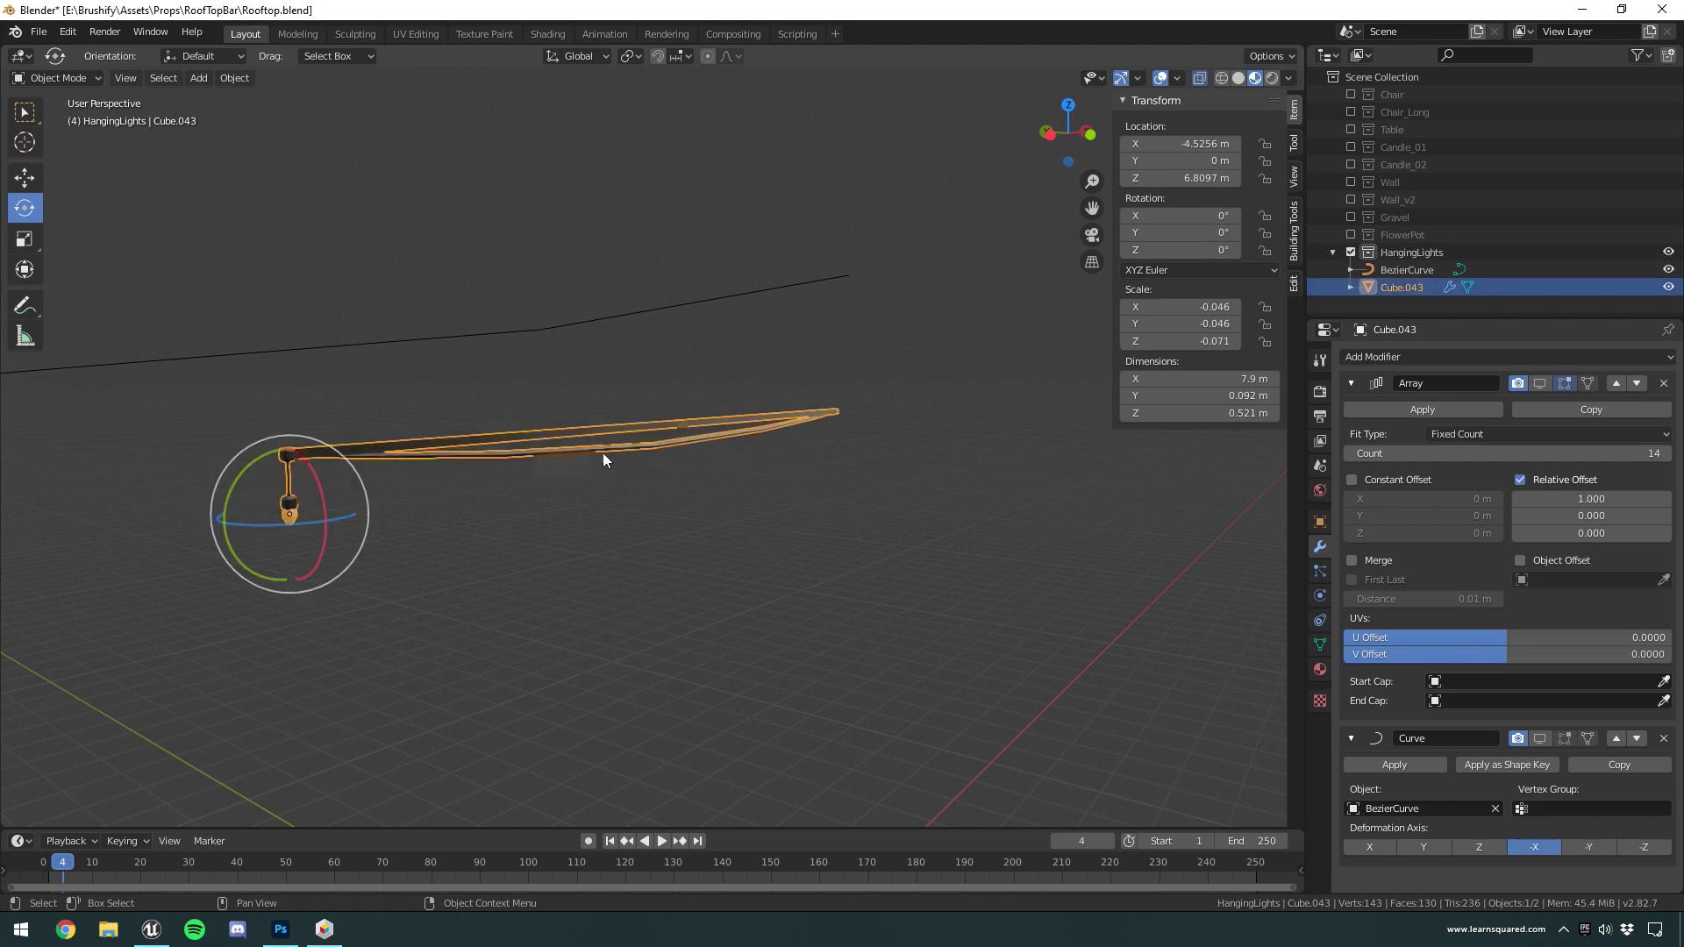
left_click(608, 479)
middle_click_drag(607, 479, 514, 505)
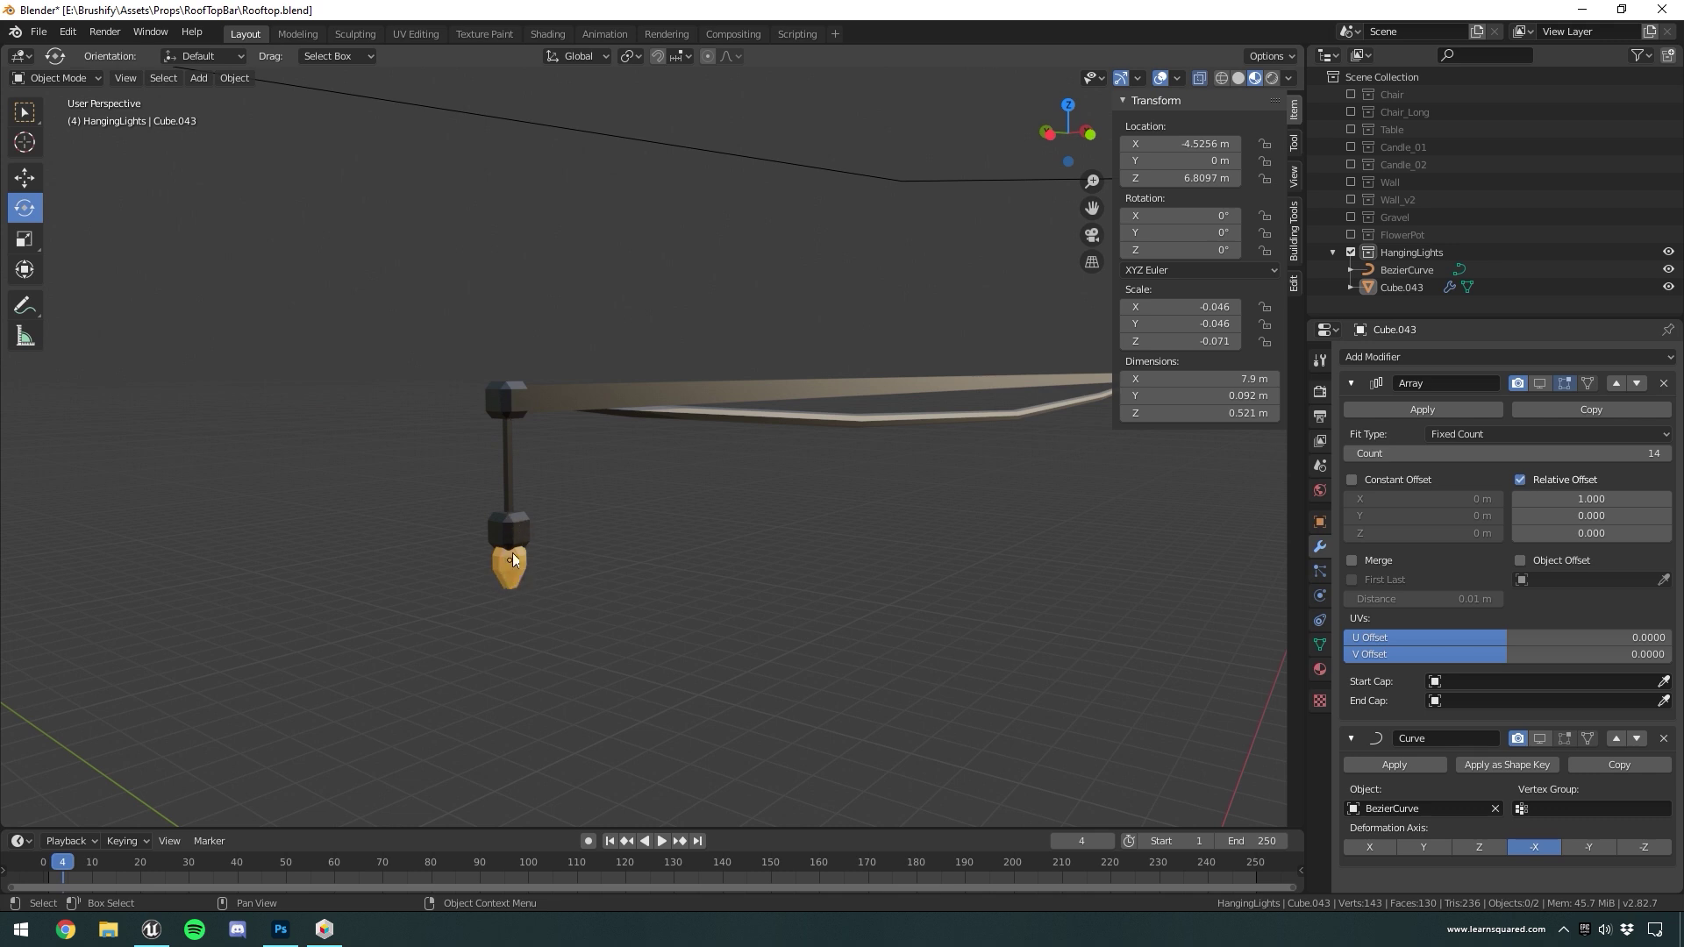
mouse_move(512, 557)
middle_mouse_down()
mouse_move(537, 564)
mouse_move(508, 557)
middle_mouse_up()
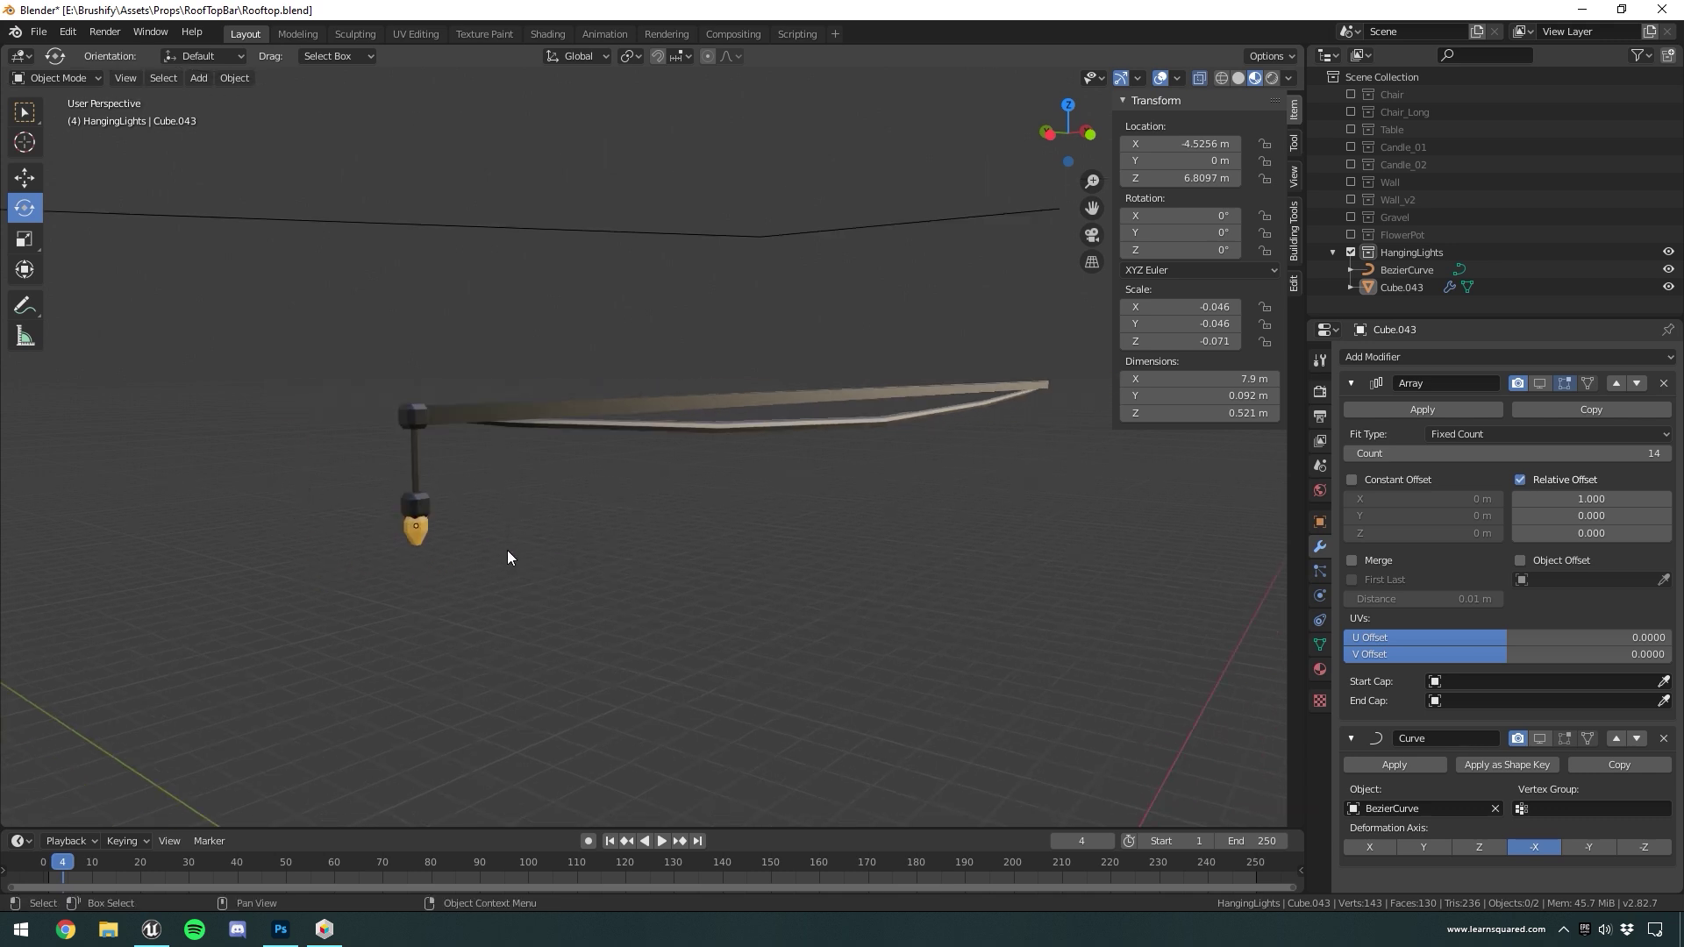
Re-enable the Array modifier's viewport display so the lamp segment repeats along the cable again
left_click(565, 413)
middle_click_drag(618, 452, 660, 521)
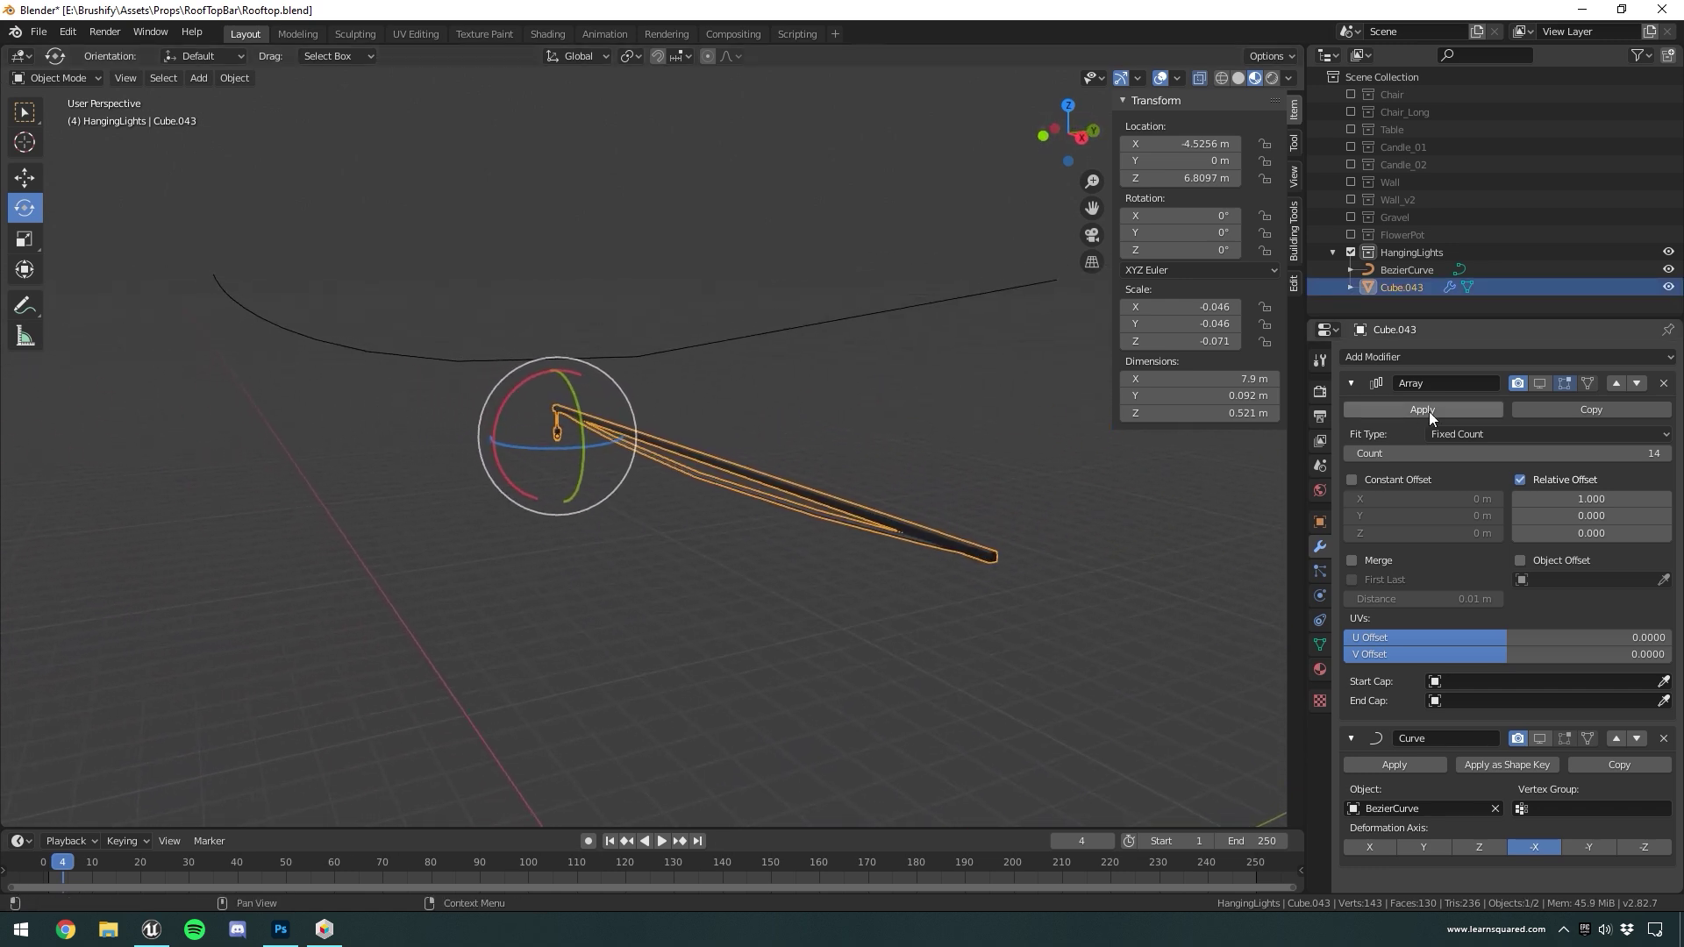
left_click(1537, 384)
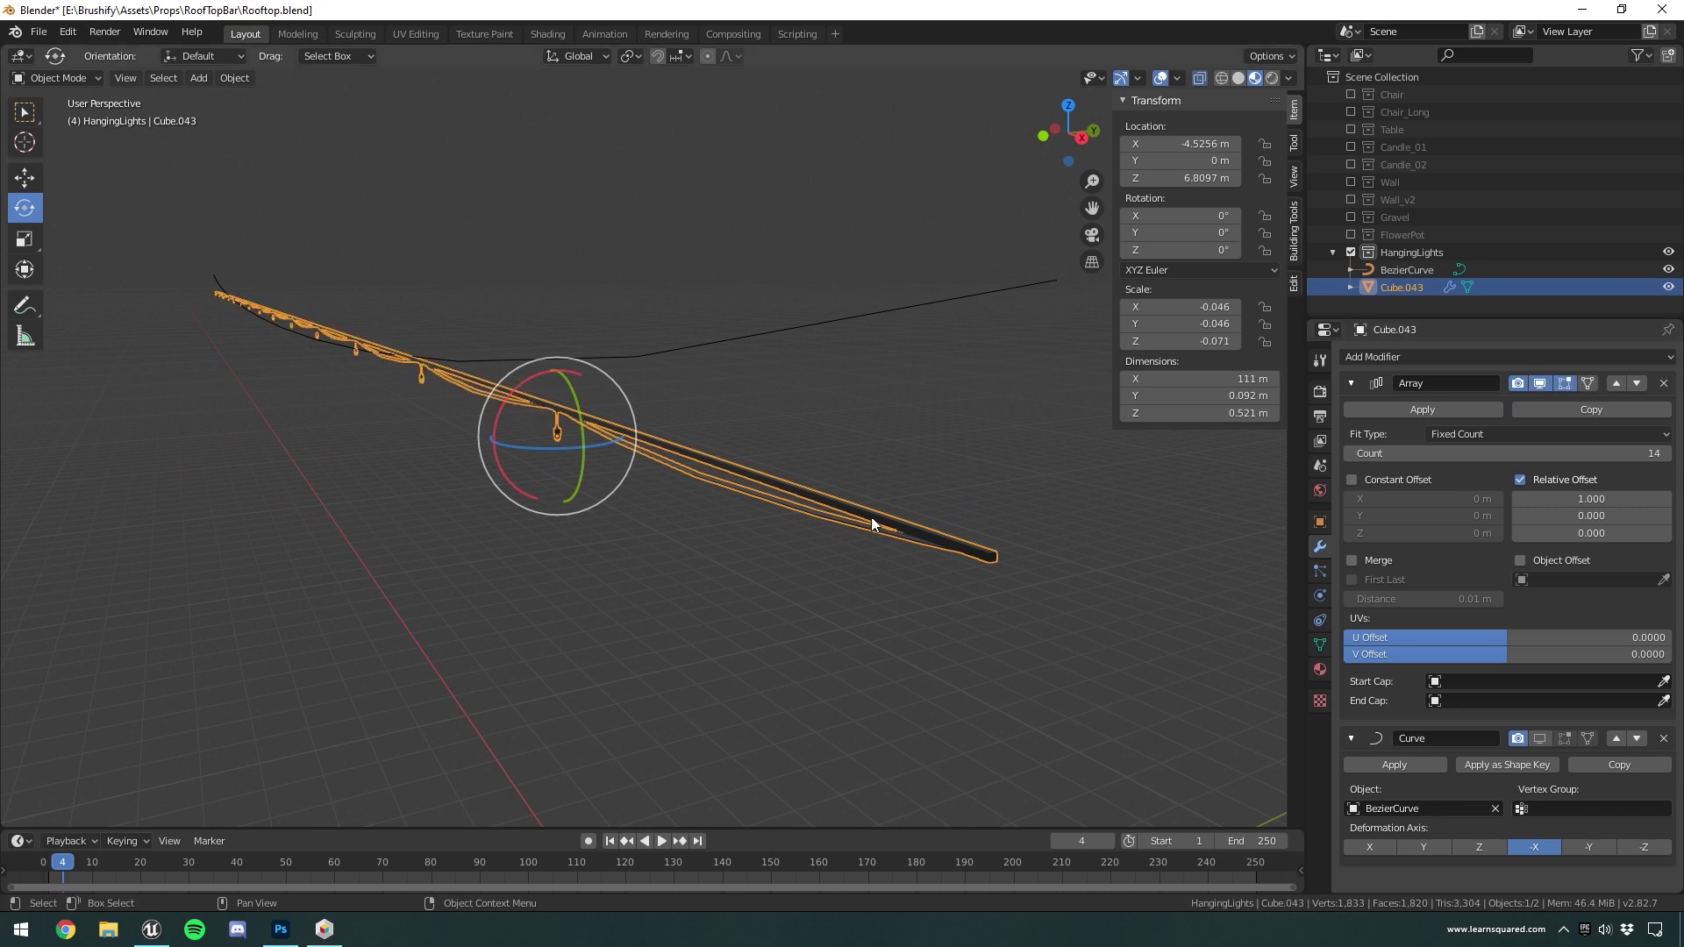
left_click(484, 286)
Re-enable the Curve modifier's viewport display so the 14 lamps hang along the sagging cable
middle_click_drag(484, 286, 632, 500)
left_click(631, 498)
middle_click_drag(753, 524, 541, 495)
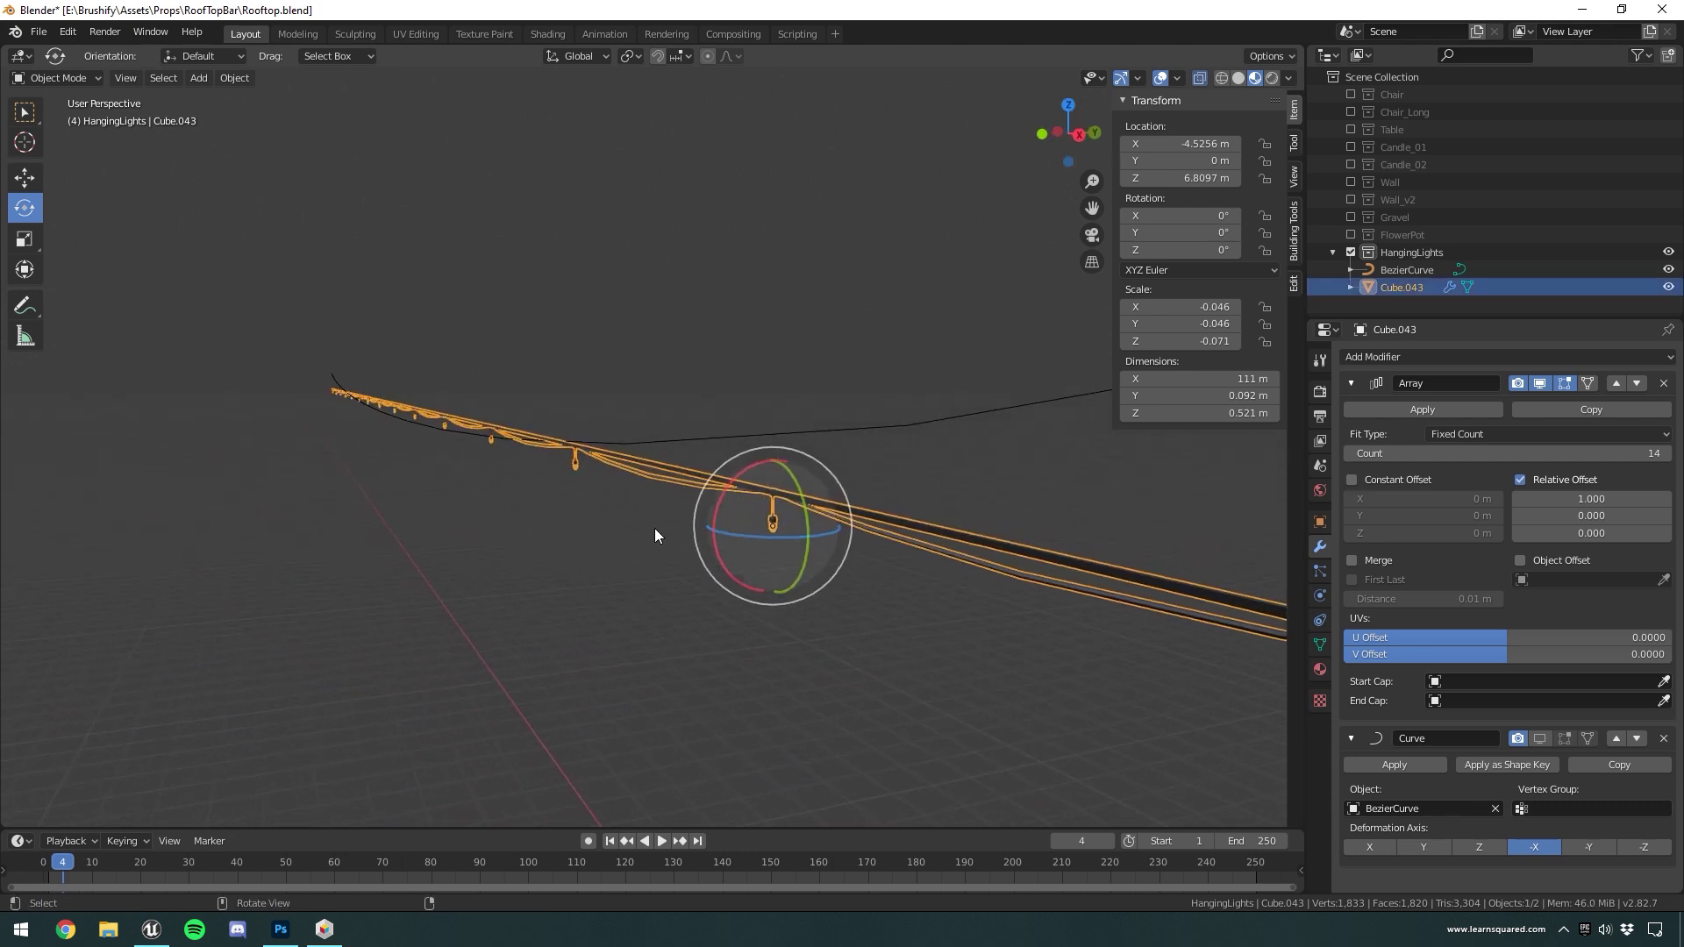
scroll(328, 397, "down", 4)
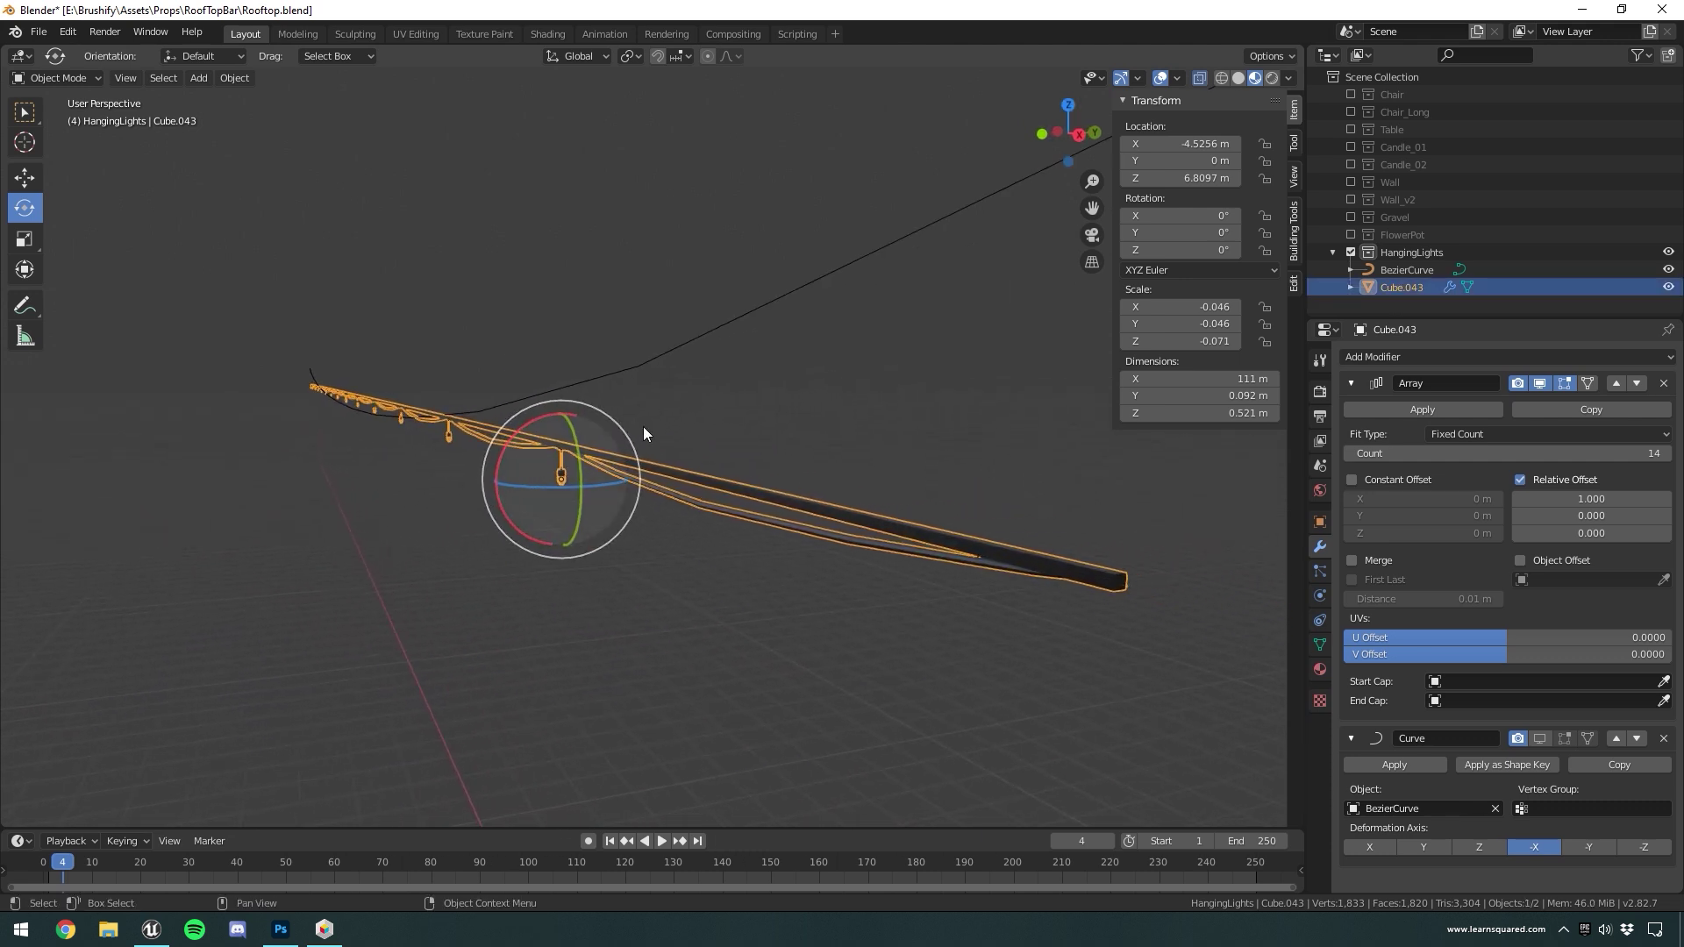
scroll(630, 428, "down", 2)
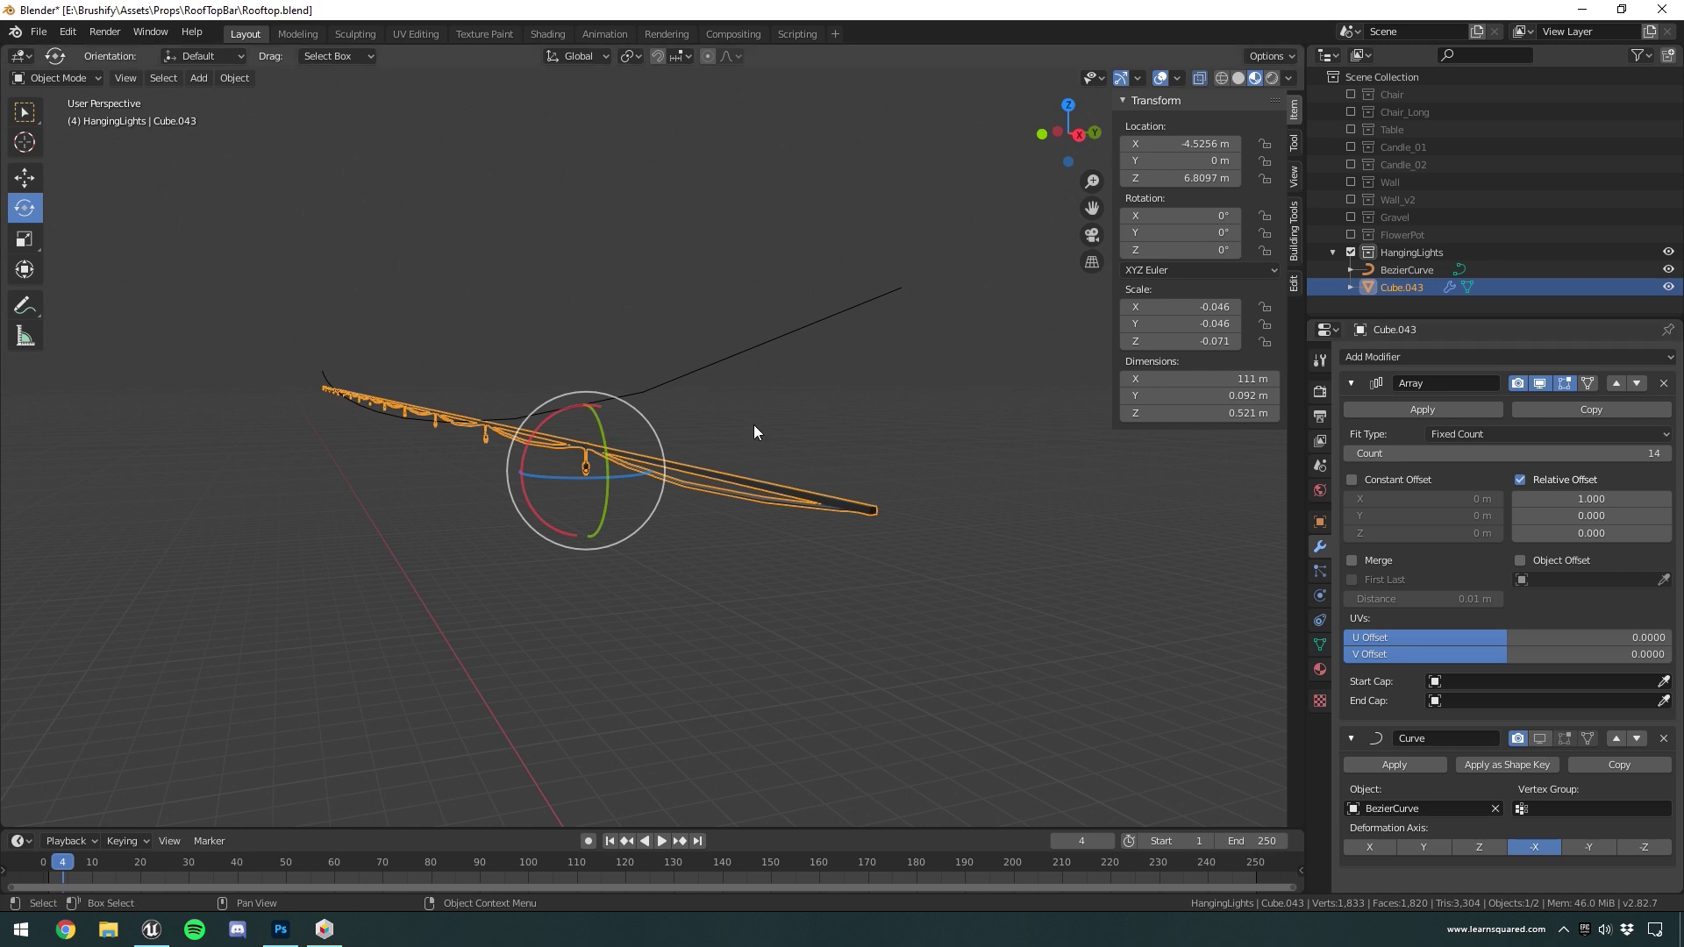
middle_click_drag(772, 404, 932, 502)
left_click(1540, 739)
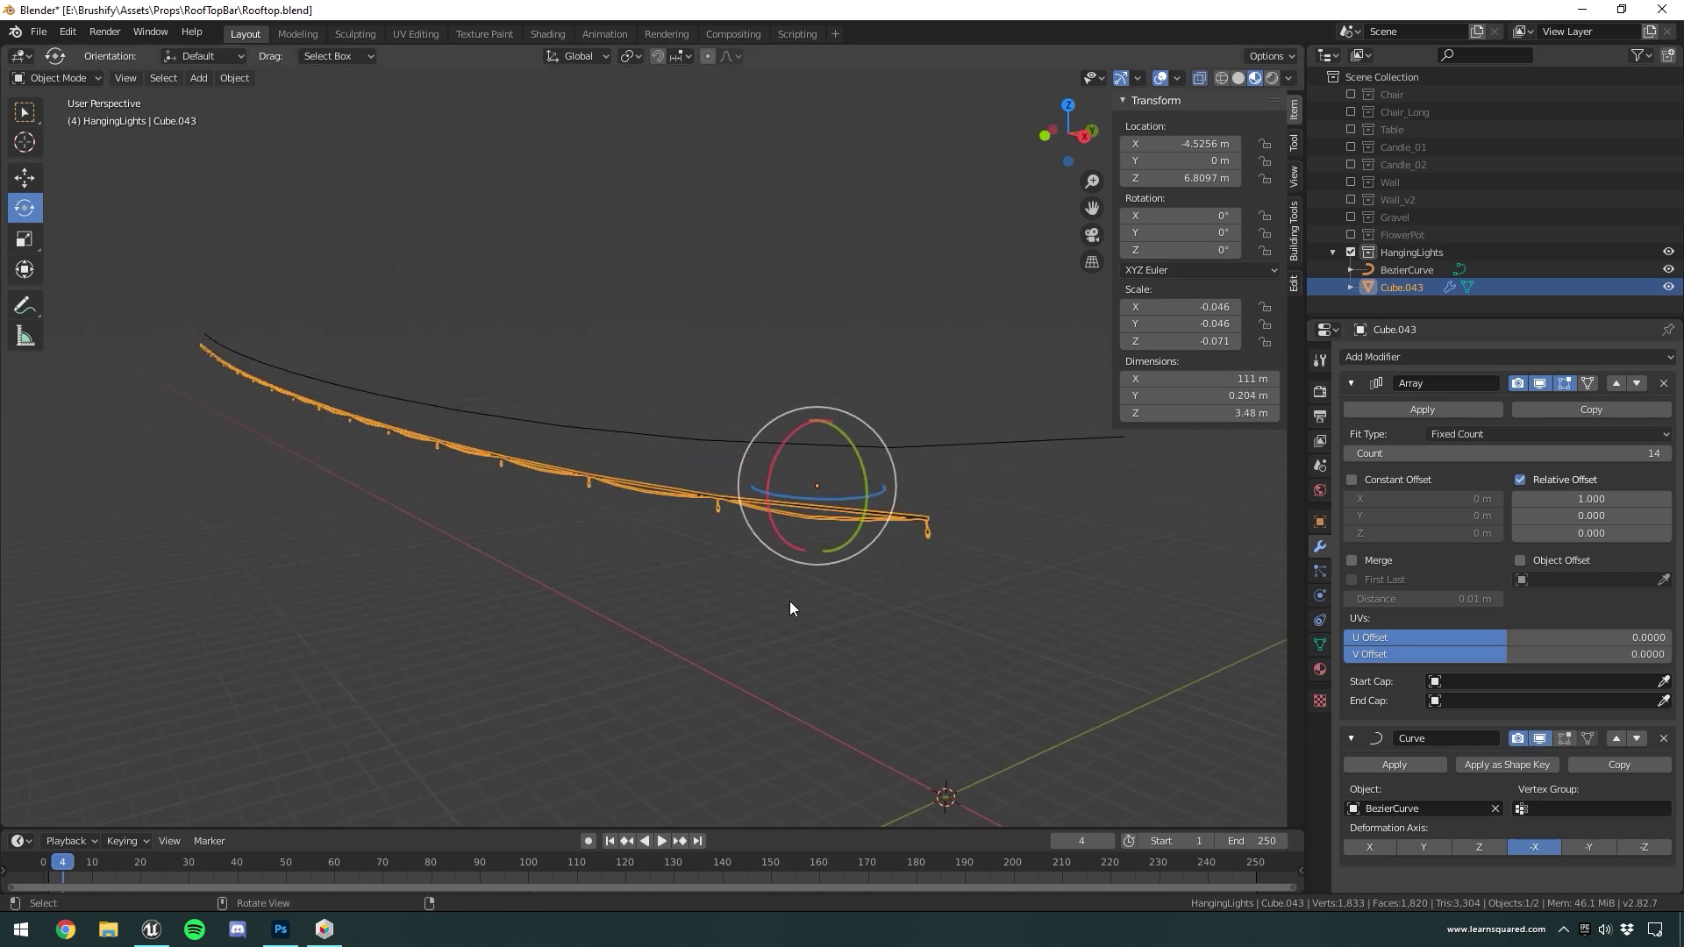
middle_click_drag(788, 601, 735, 630)
left_click(735, 630)
left_click(299, 525)
middle_click_drag(298, 525, 562, 590)
Browse IrfanView's rooftop reference photos to 'WHI-ACH upper deck river view.jpg' and move the image down-right
mouse_move(150, 928)
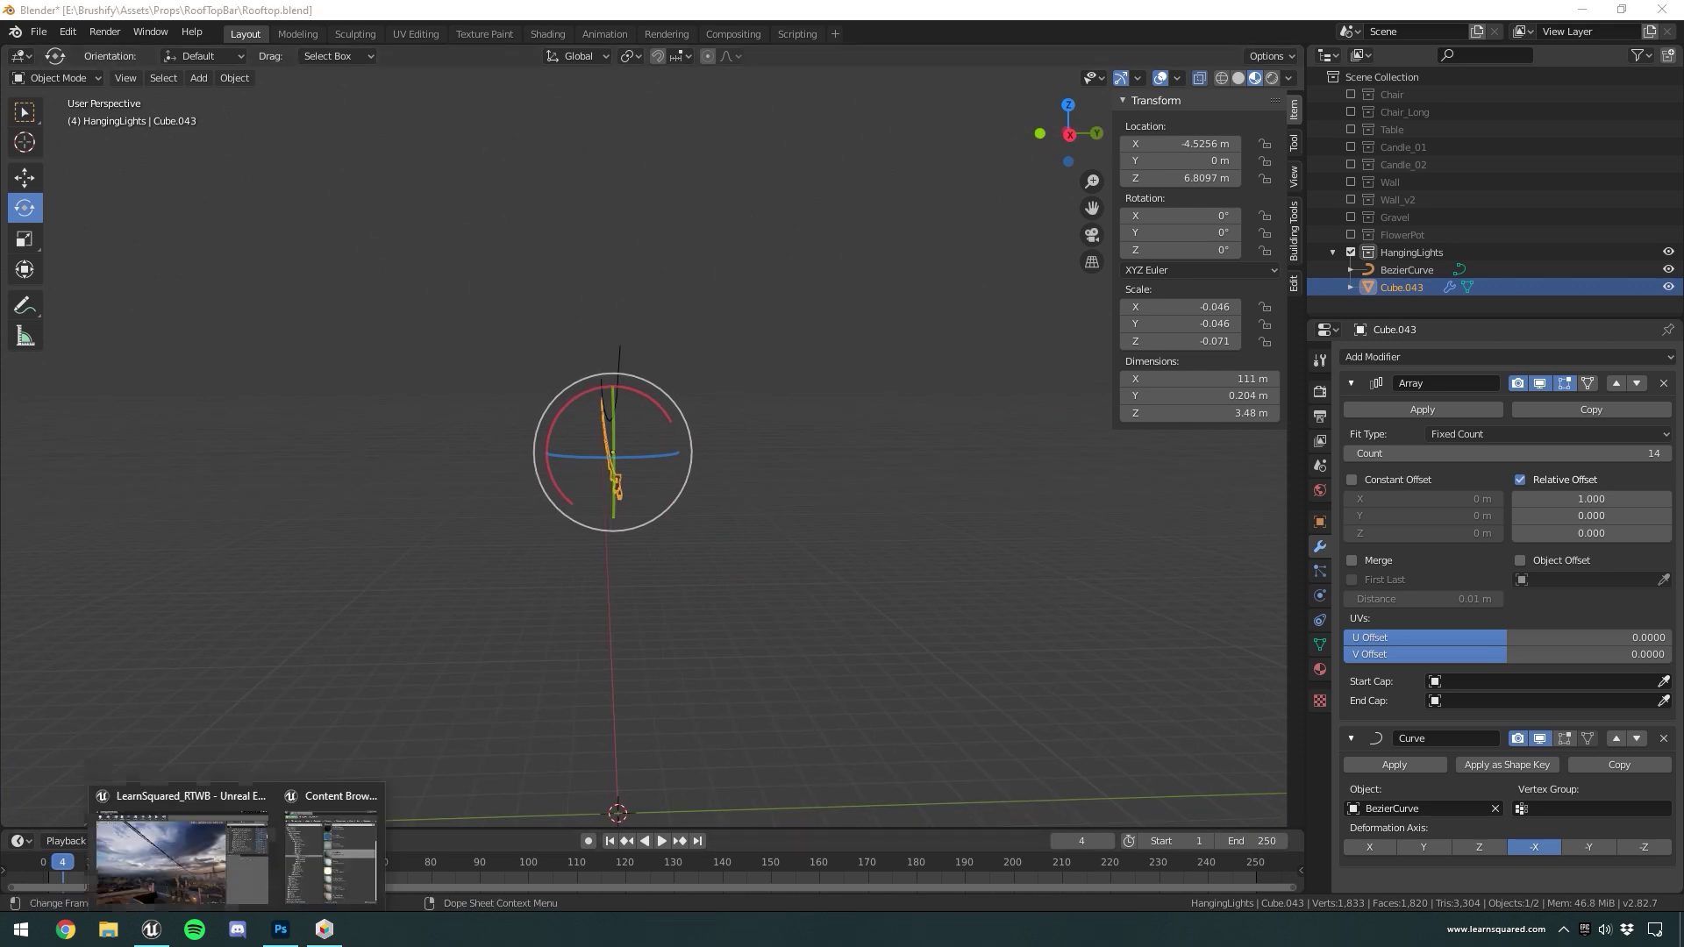
left_click(219, 844)
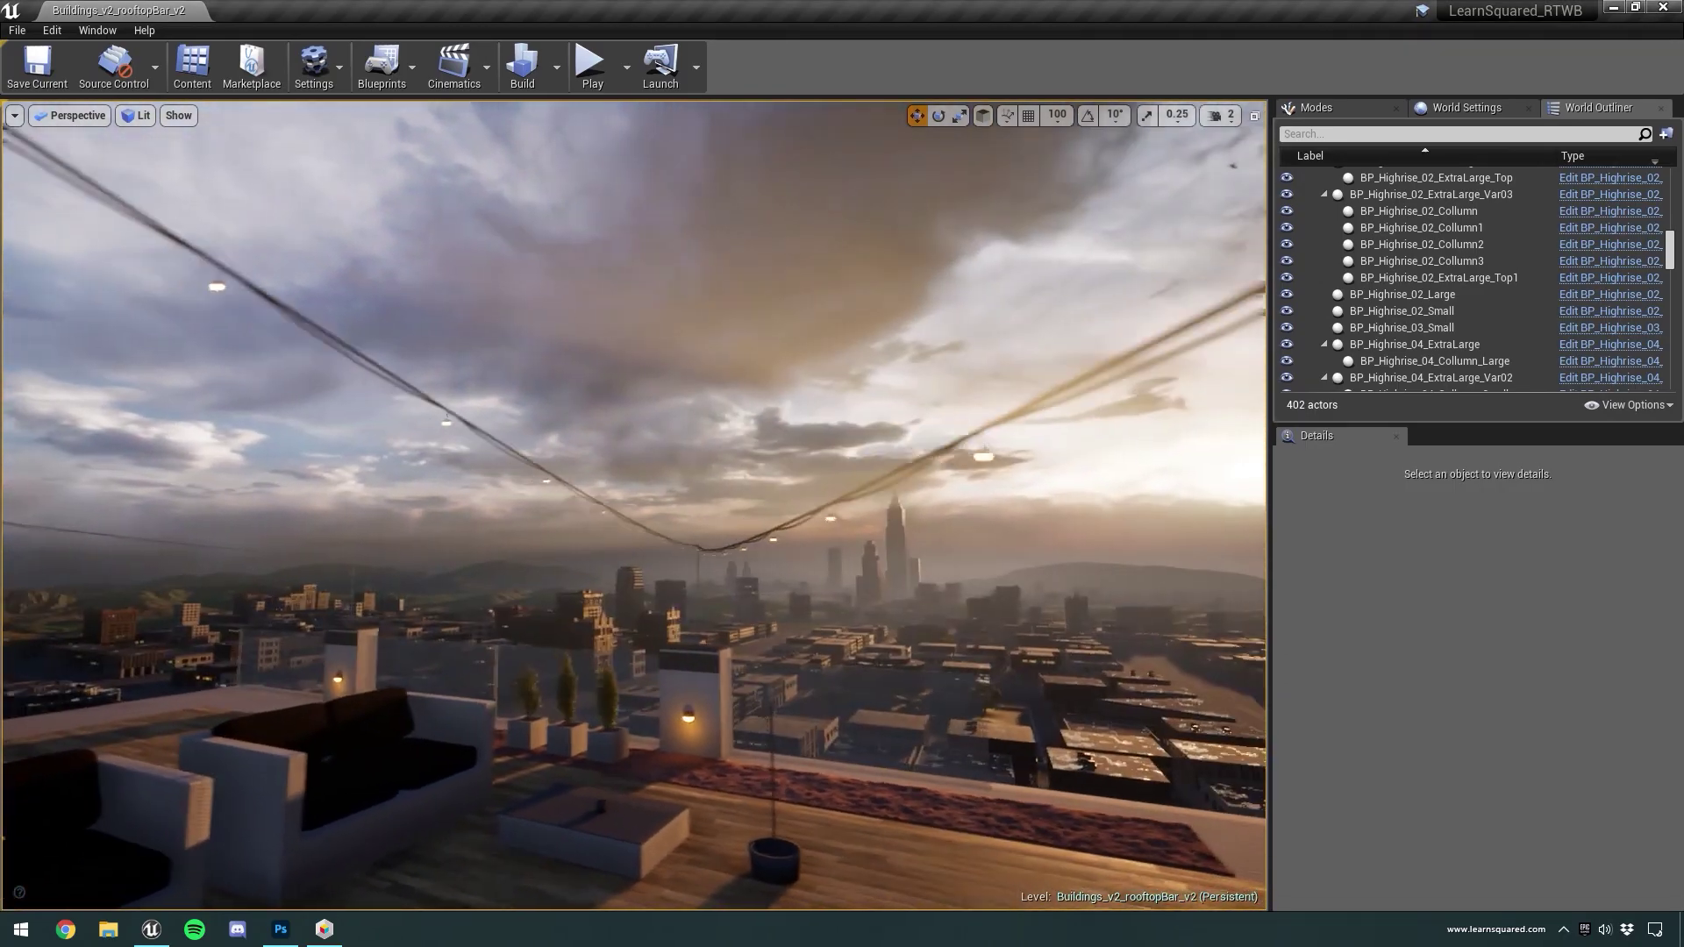
key("alt+Tab")
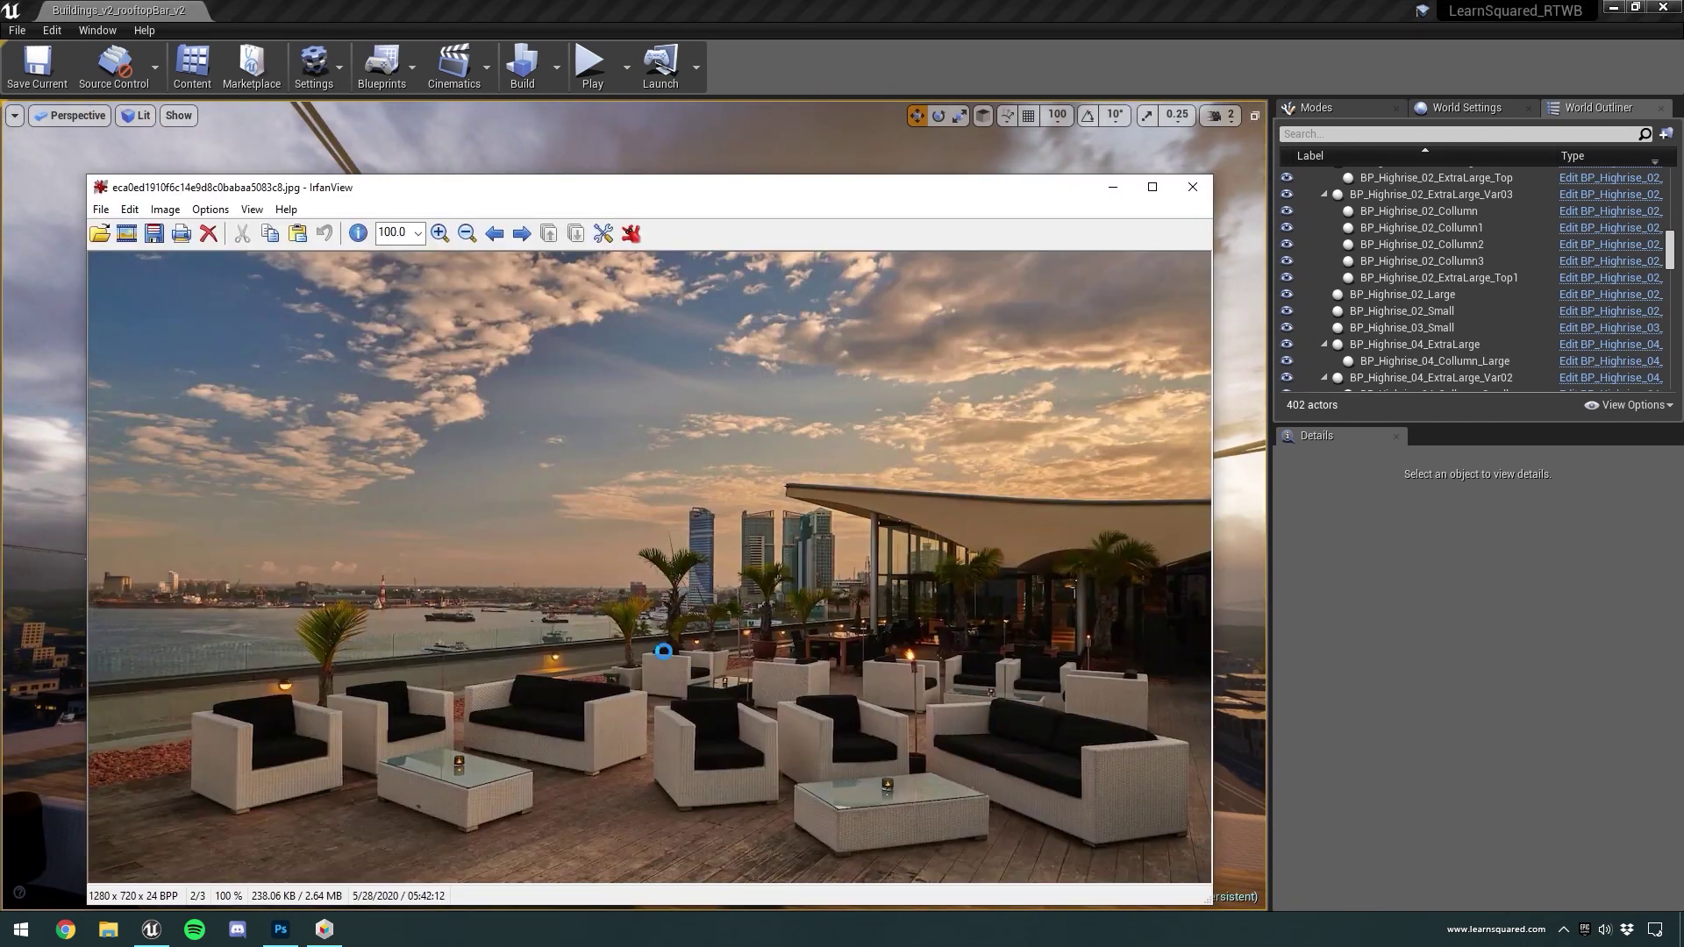
scroll(665, 651, "up", 1)
scroll(665, 651, "up", 1)
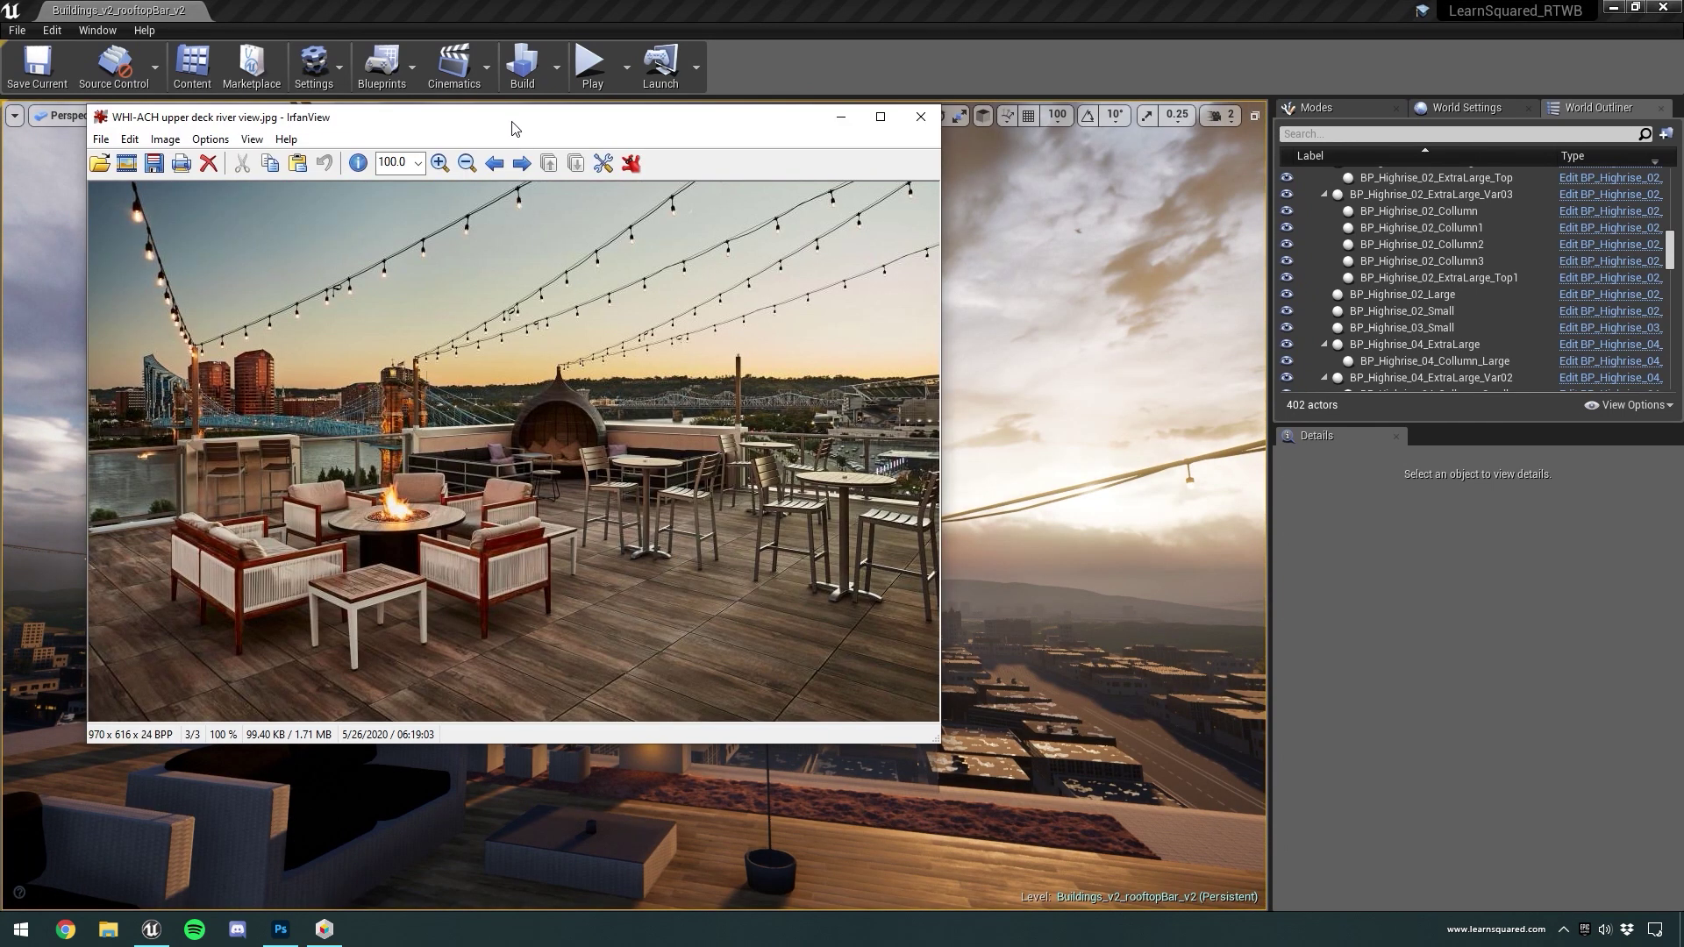
left_click_drag(513, 125, 560, 206)
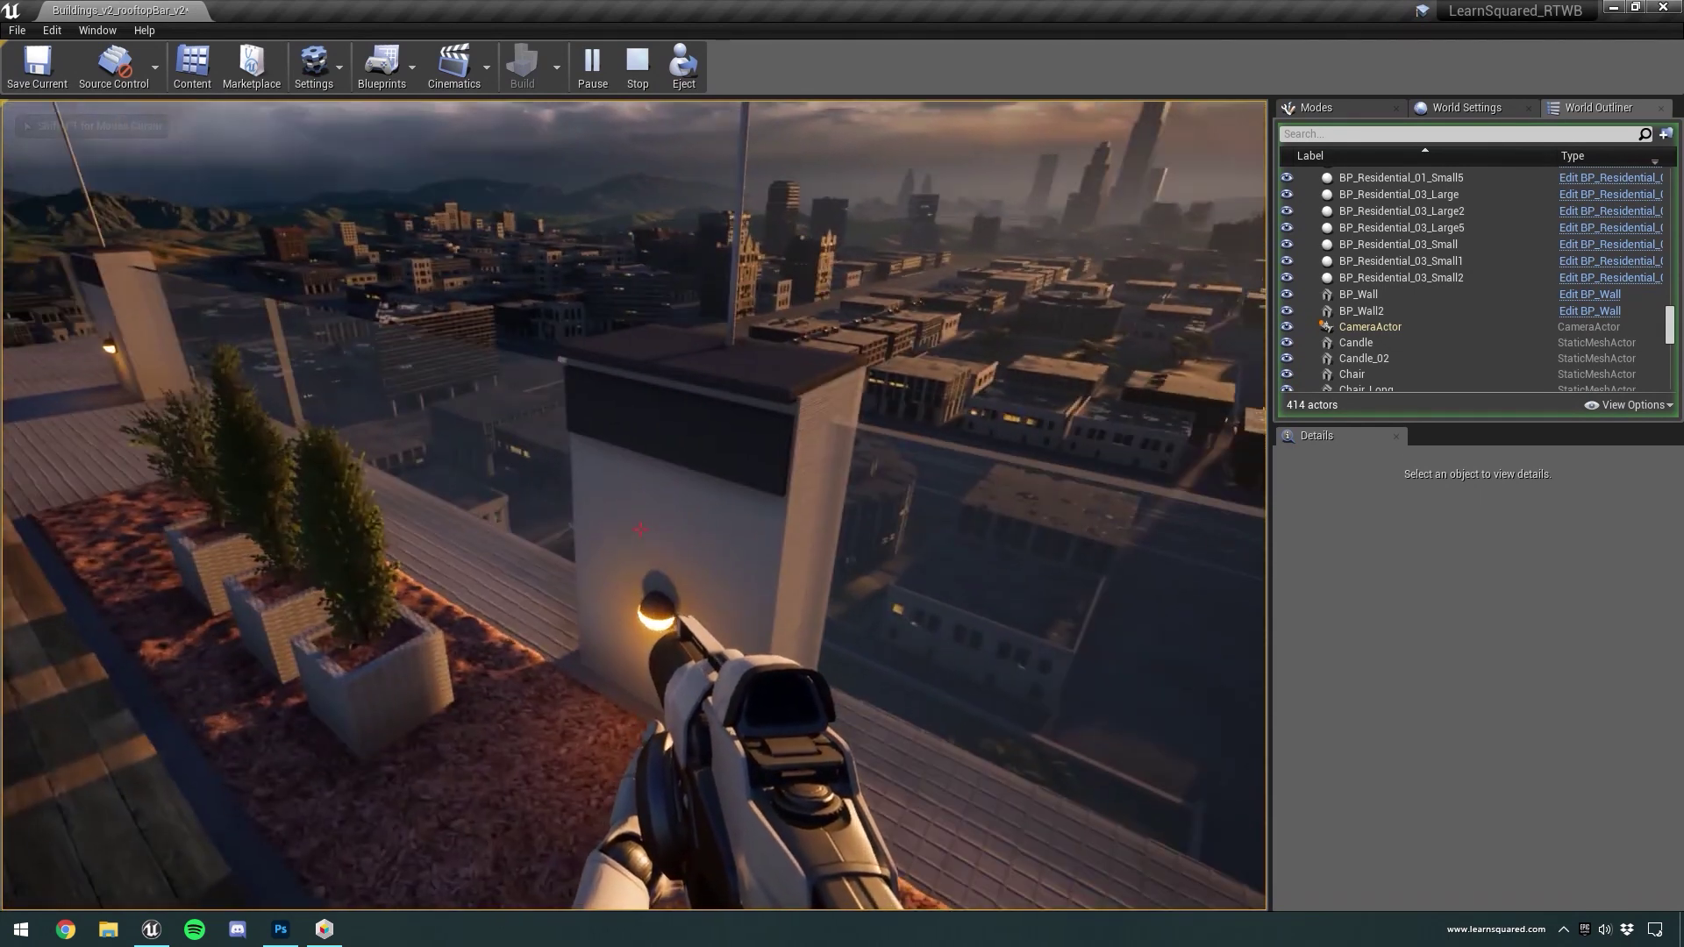
Stop Play In Editor and fly around the pillar and planters, pulling back to reveal the wall lamp
key("Escape")
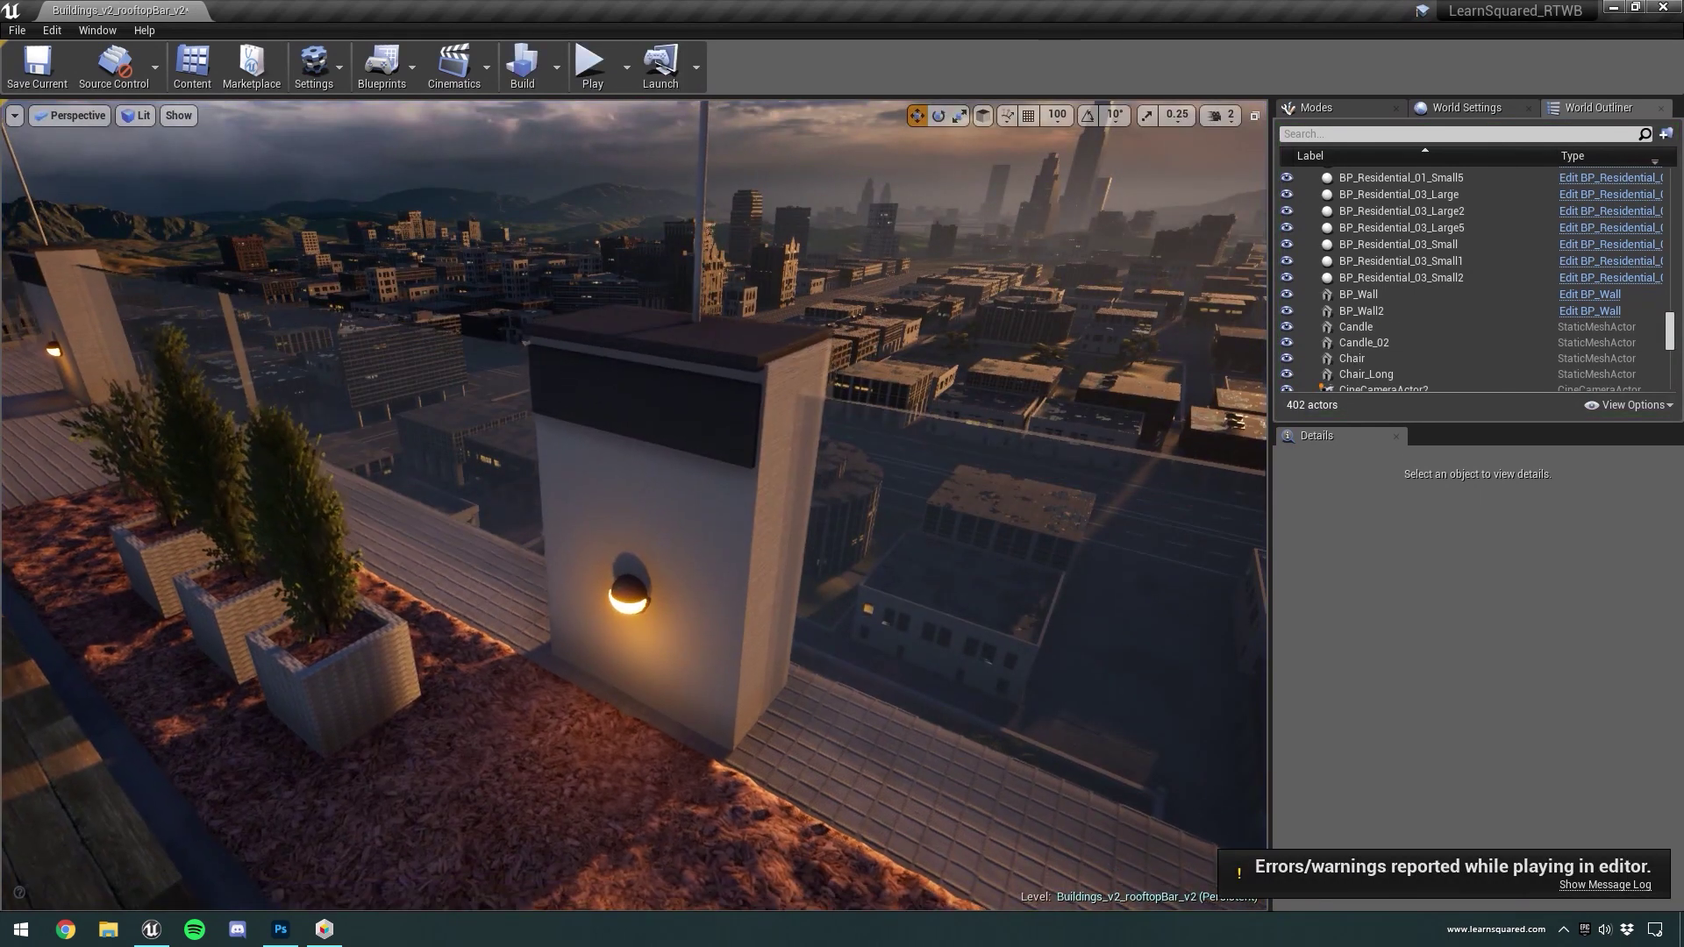
right_click_drag(632, 505, 670, 401)
key("w")
key("s")
right_click_drag(563, 412, 691, 375)
key("s")
right_click_drag(777, 301, 707, 261)
Rise to show the string lights, close in on the wall lamp, then back out over the whole deck
key("s")
mouse_move(616, 647)
right_mouse_down()
mouse_move(606, 627)
mouse_move(616, 647)
right_mouse_up()
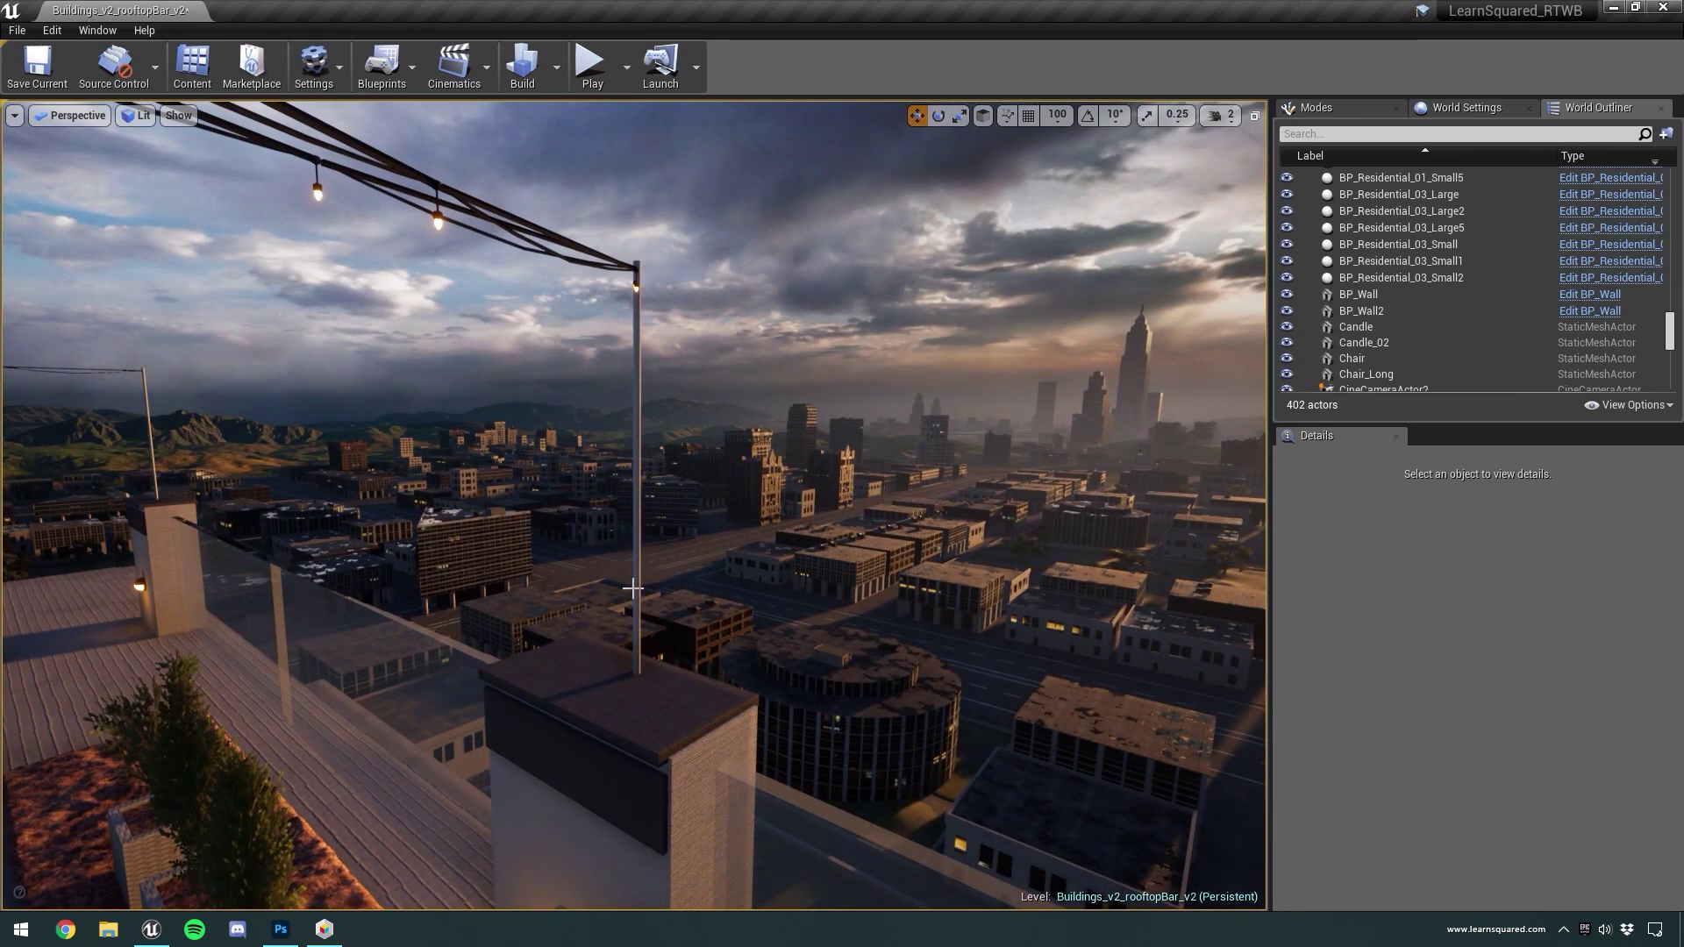
key("w")
right_click_drag(622, 283, 612, 329)
key("w")
right_click_drag(662, 416, 661, 416)
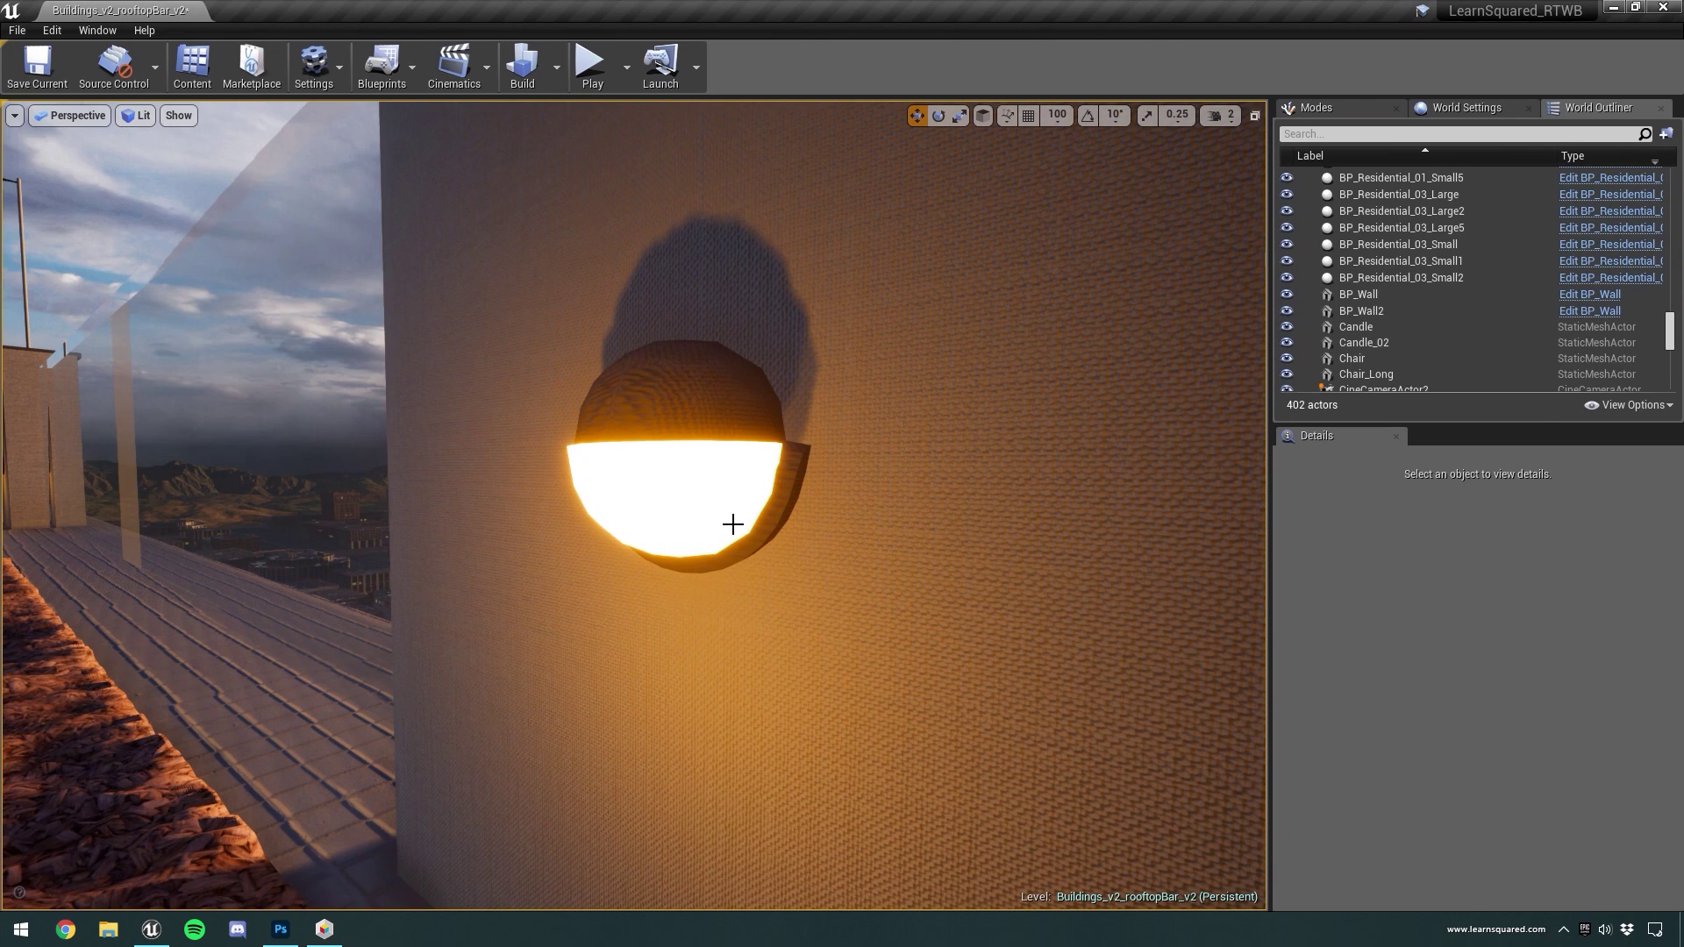
key("s")
right_click_drag(716, 506, 712, 506)
key("s")
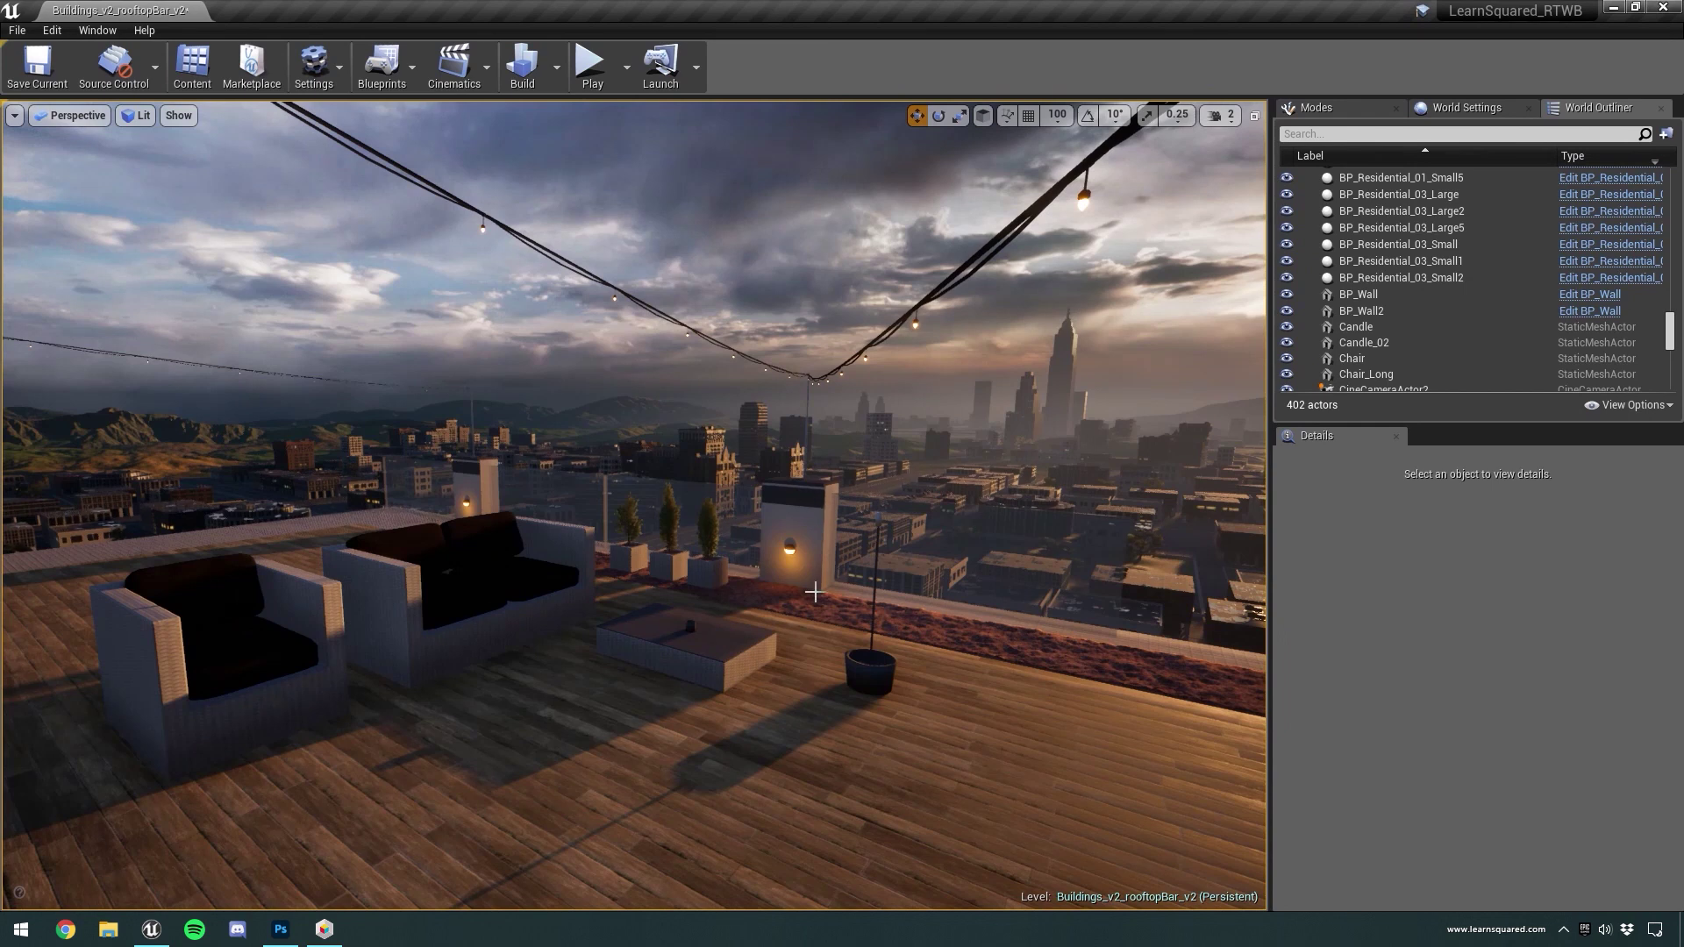